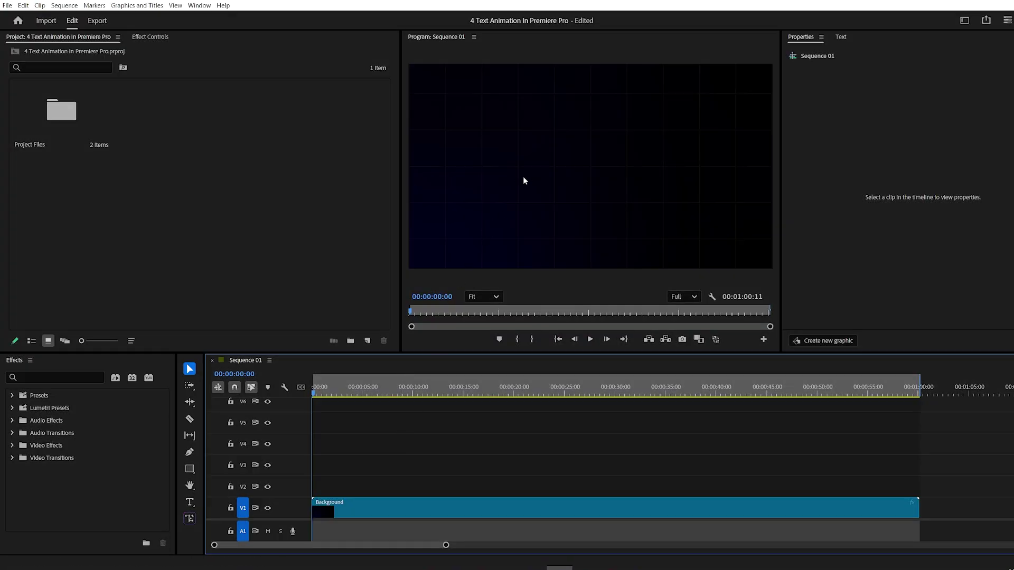
Add a title reading 'Smooth Text animation' in the Program monitor
click(524, 181)
click(524, 178)
text(Smo)
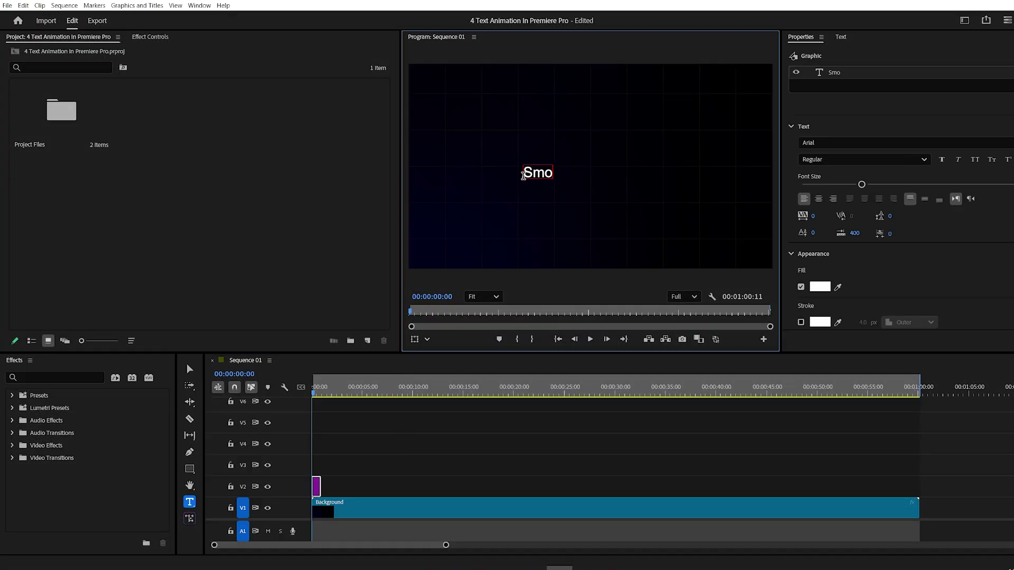
text(oth Text animation)
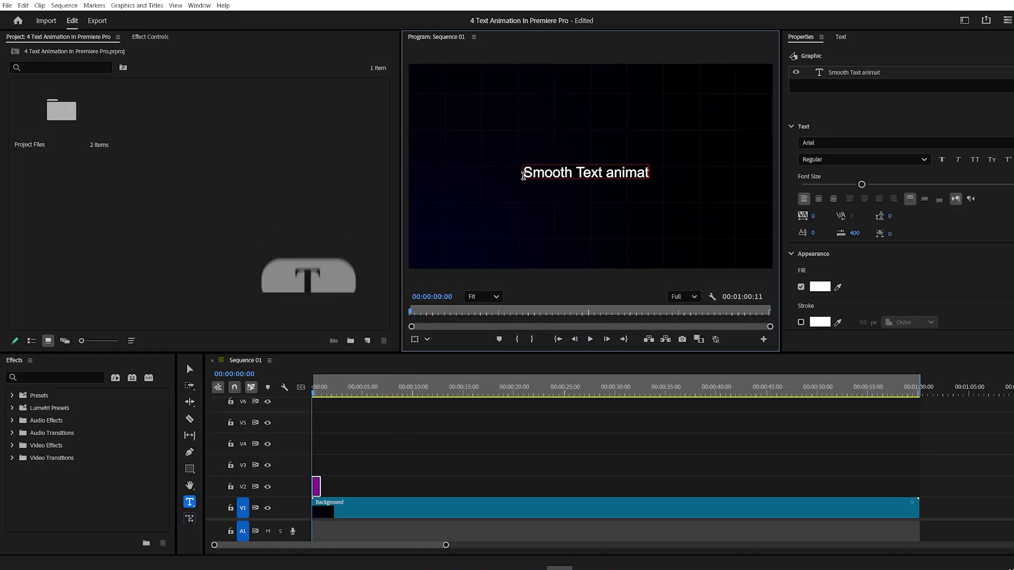
Set the title to Medium weight, enlarge its font size, and centre it horizontally and vertically
click(809, 158)
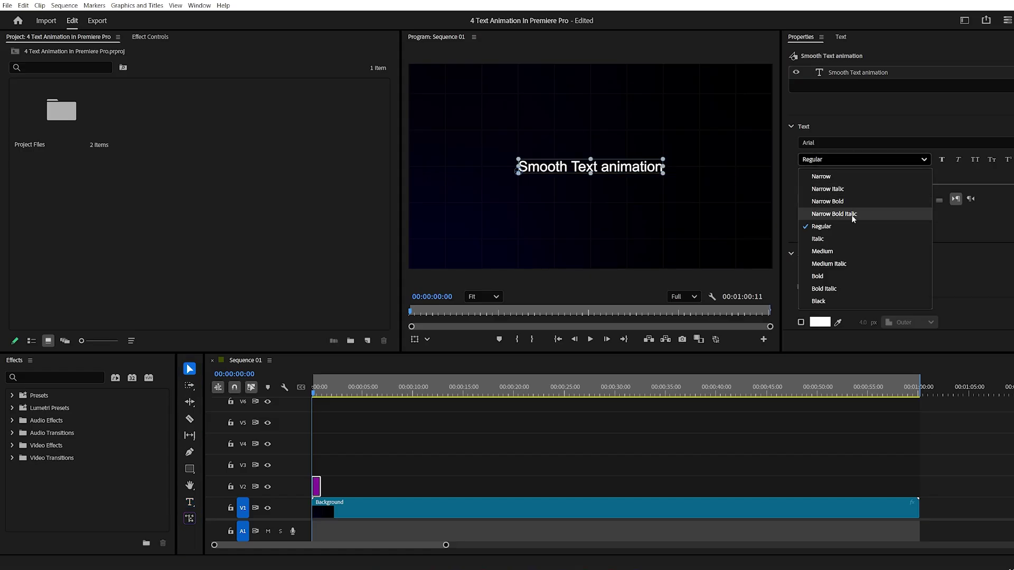
click(843, 249)
drag(862, 153, 875, 157)
scroll(896, 210, down, 5)
click(921, 231)
click(968, 231)
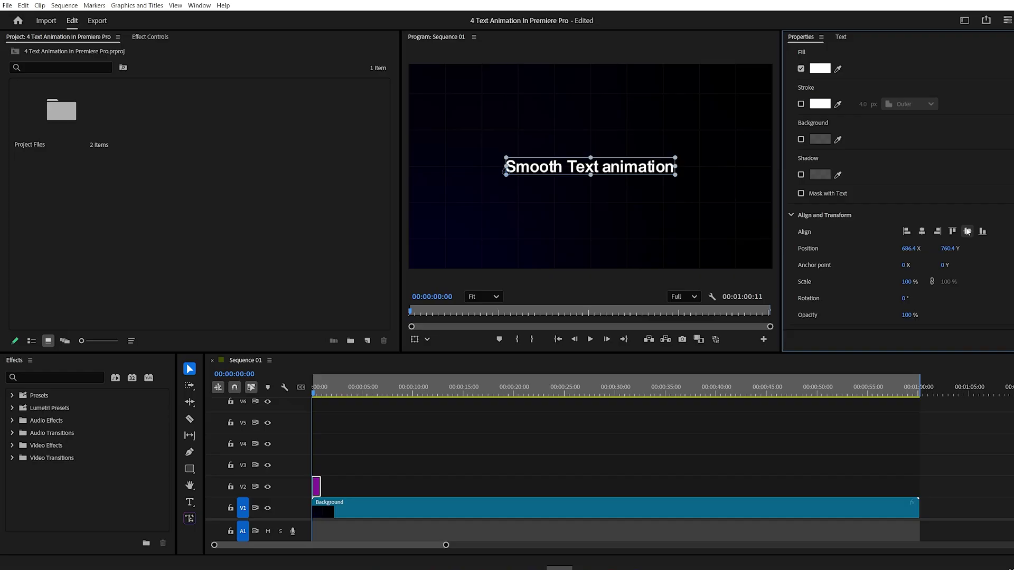
scroll(948, 183, up, 5)
Find the Transform effect with 'trans' and apply it to the V2 title clip
click(58, 376)
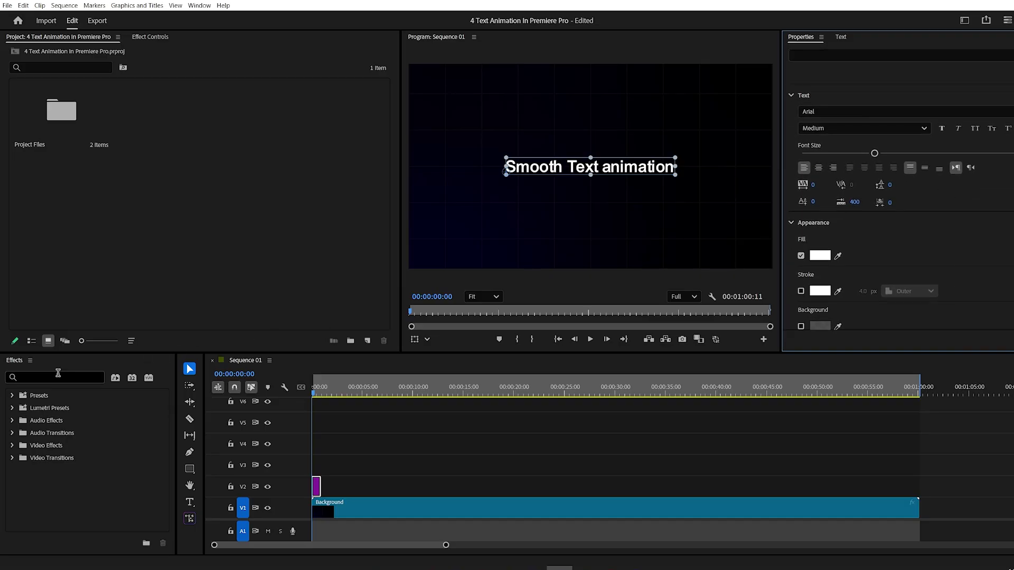
text(trans)
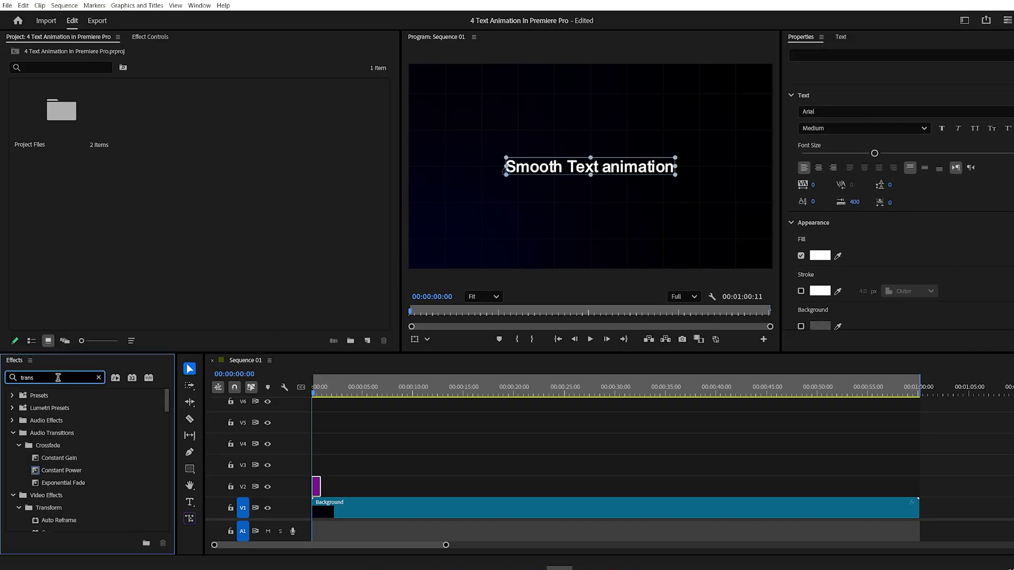
scroll(60, 427, down, 2)
drag(54, 508, 318, 490)
Find the Crop effect with 'crop' and apply it to the title clip
double_click(29, 378)
text(crop)
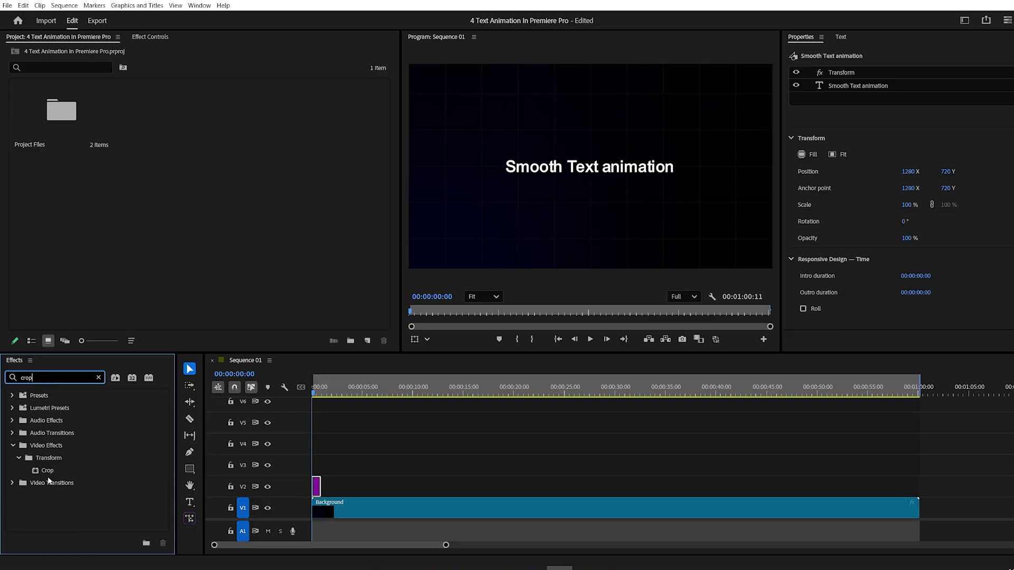
drag(47, 472, 461, 489)
Keyframe Transform Position so the title starts at Y 813 and returns to 720 at 00:00:02:34
click(148, 37)
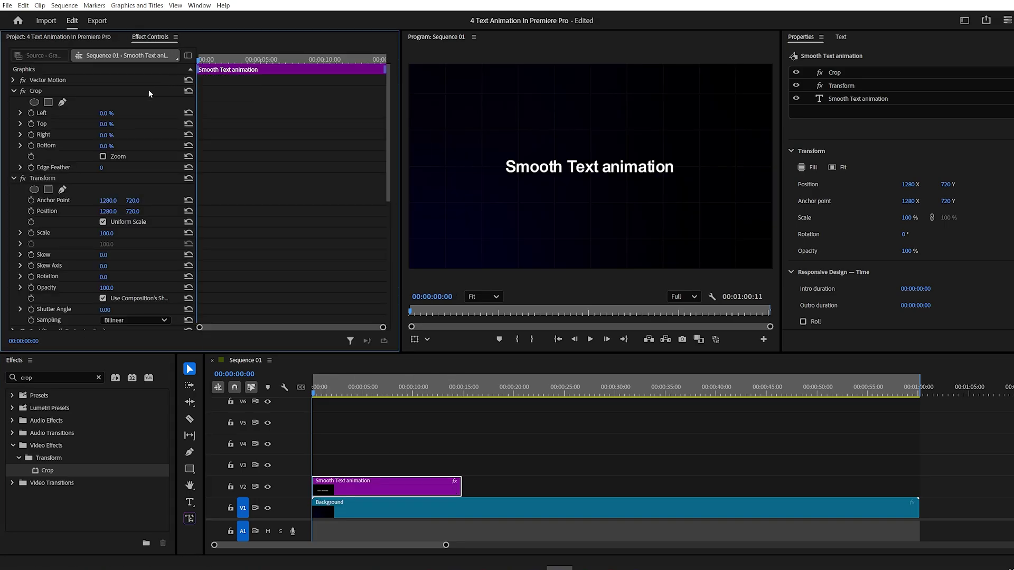
click(31, 212)
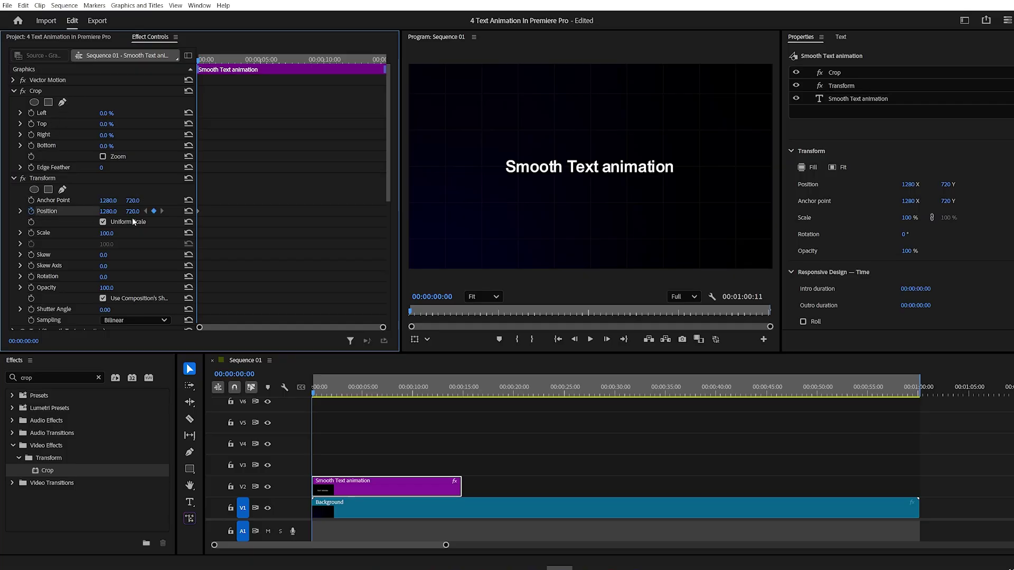
drag(134, 213, 186, 213)
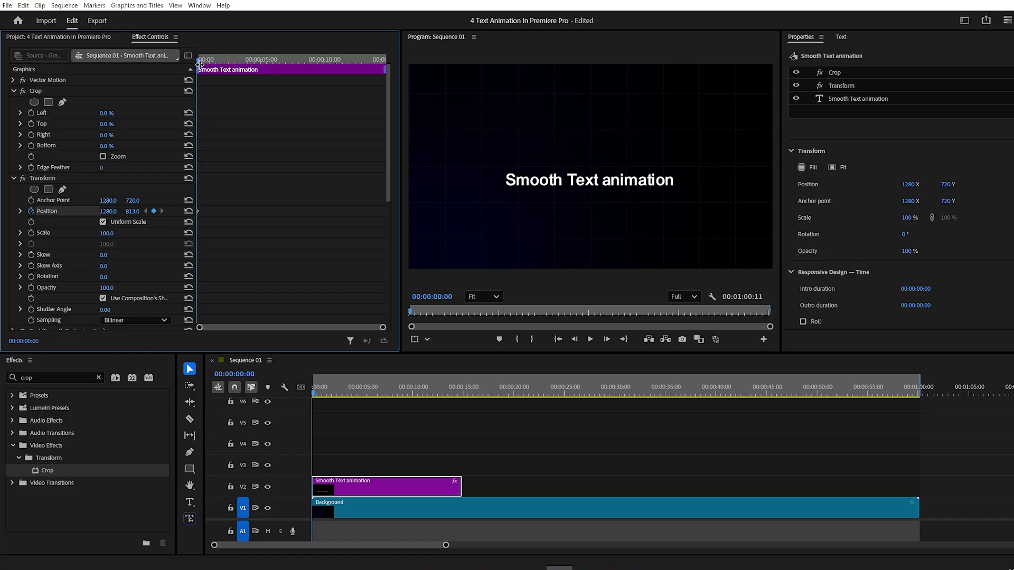
drag(200, 63, 231, 71)
click(188, 212)
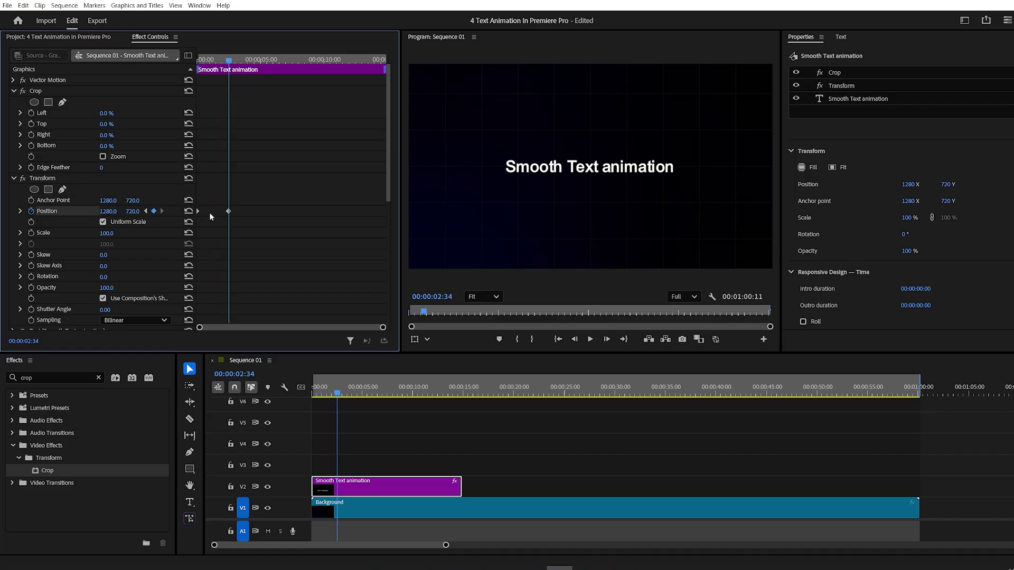
Give the position keyframe eased temporal interpolation and reveal its velocity graph
drag(263, 189, 183, 230)
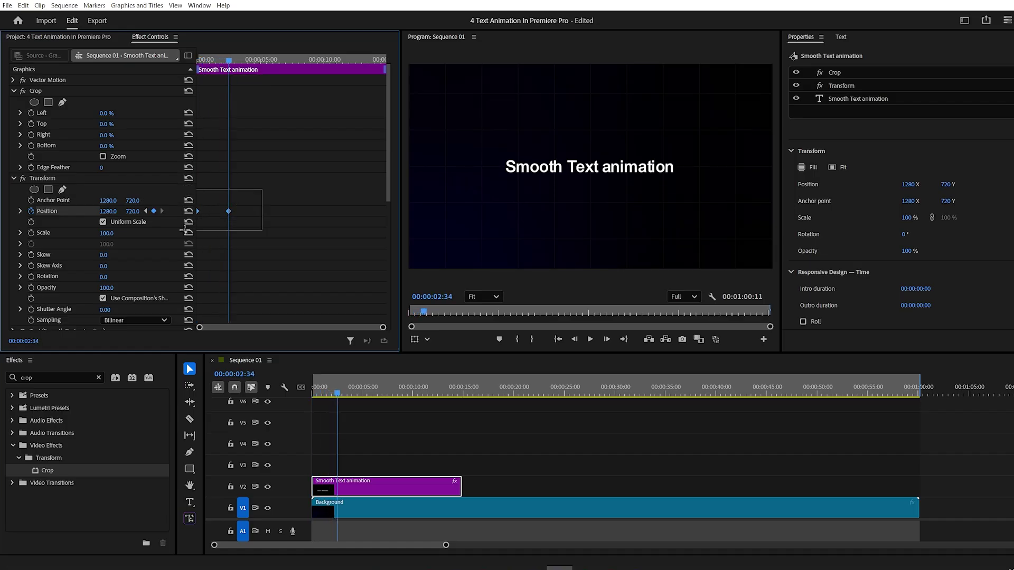
right_click(229, 212)
mouse_move(295, 285)
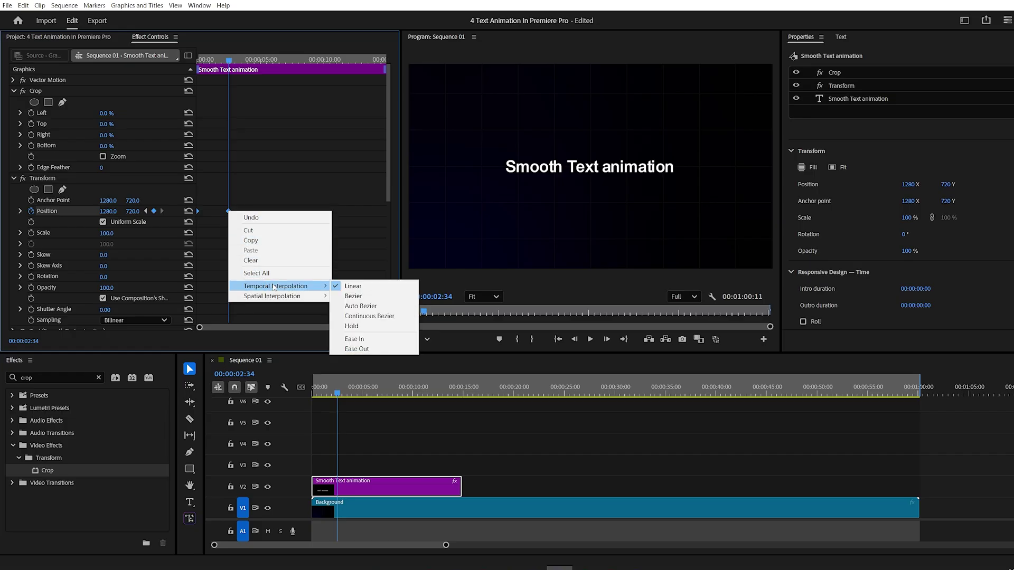
click(374, 328)
right_click(229, 213)
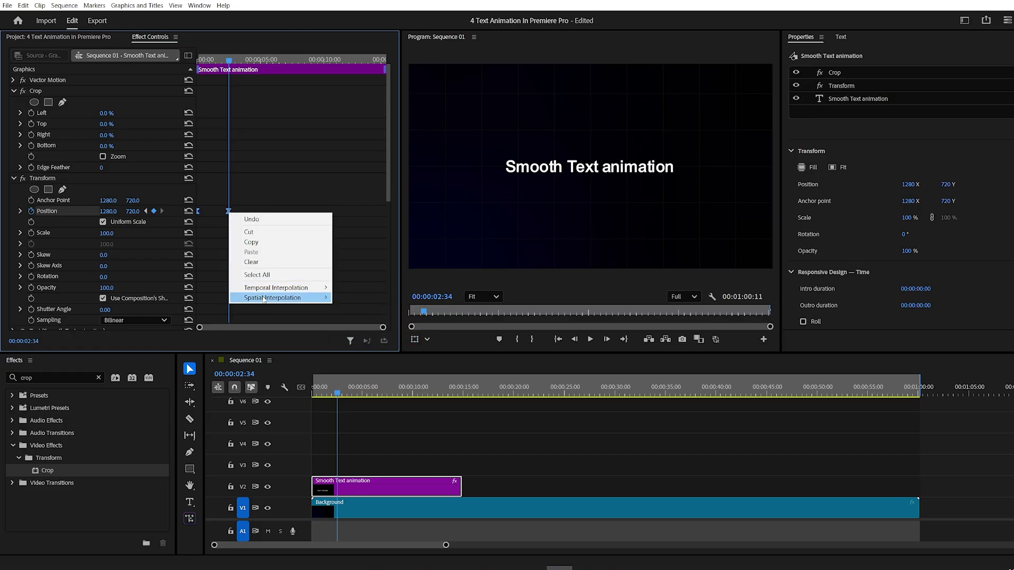
mouse_move(285, 288)
click(370, 349)
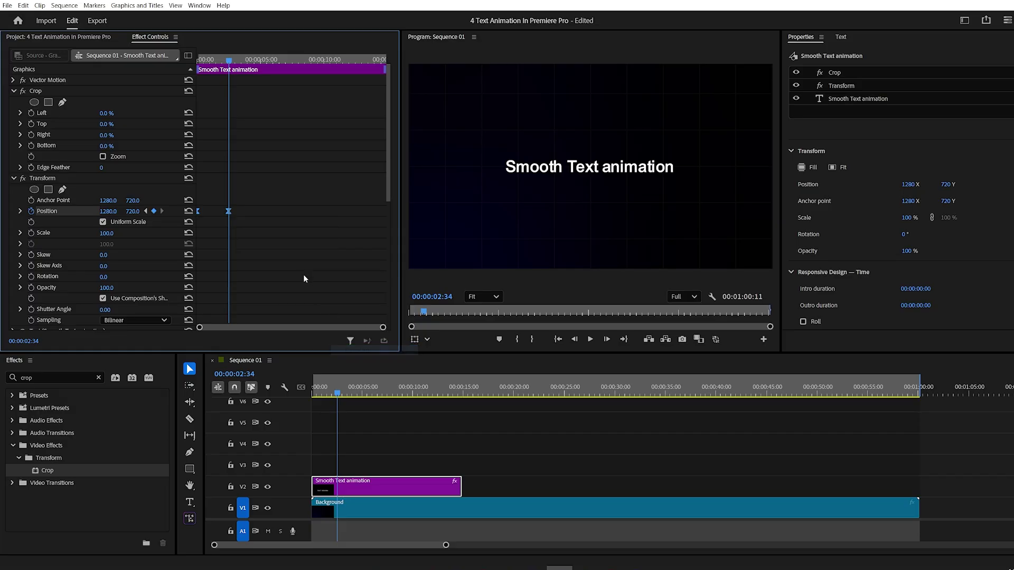
click(21, 211)
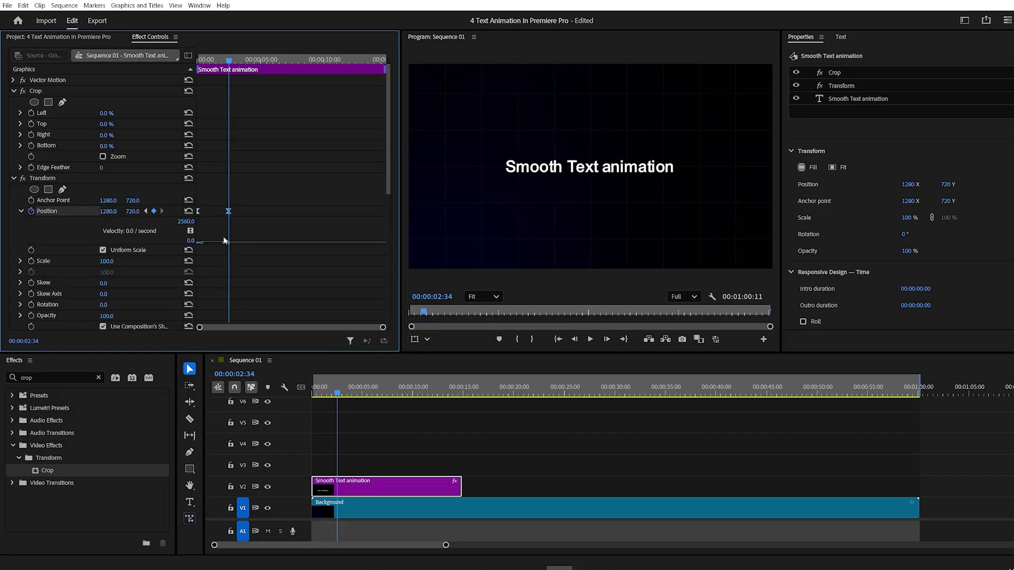
scroll(214, 247, up, 5)
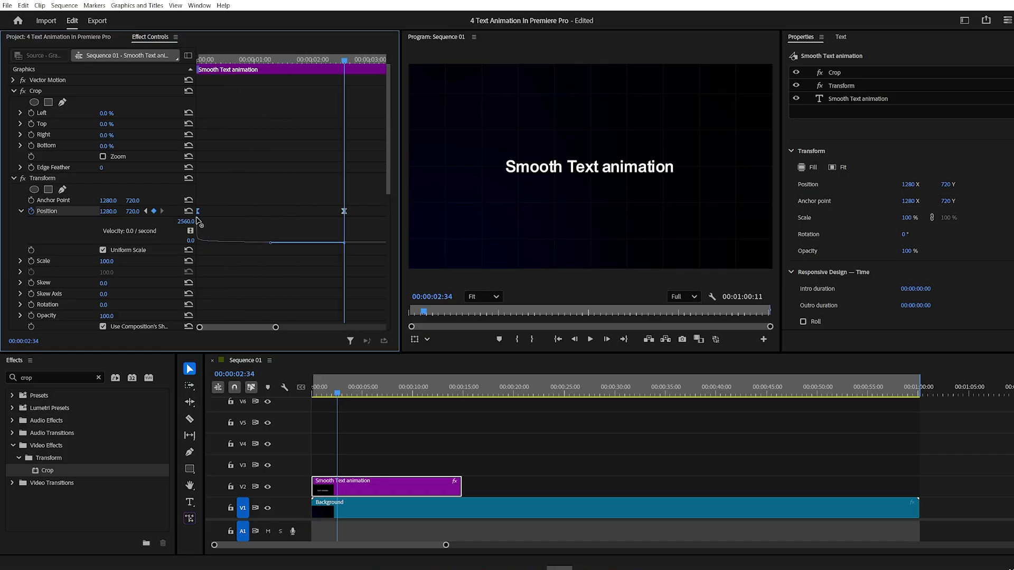
Keyframe the title's opacity from 0 at the start to 100 at 00:00:00:48
drag(350, 72, 201, 77)
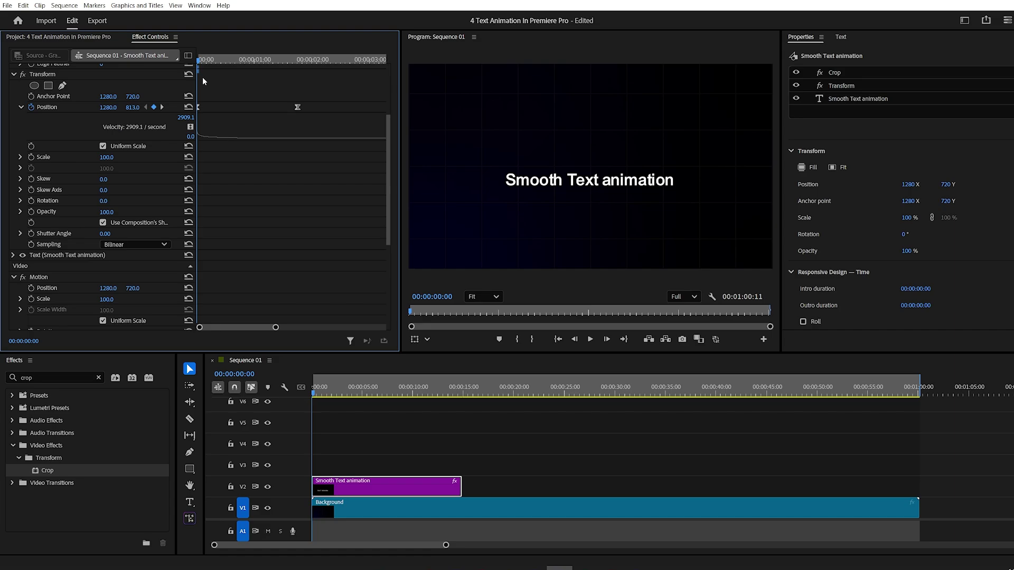
scroll(243, 141, down, 3)
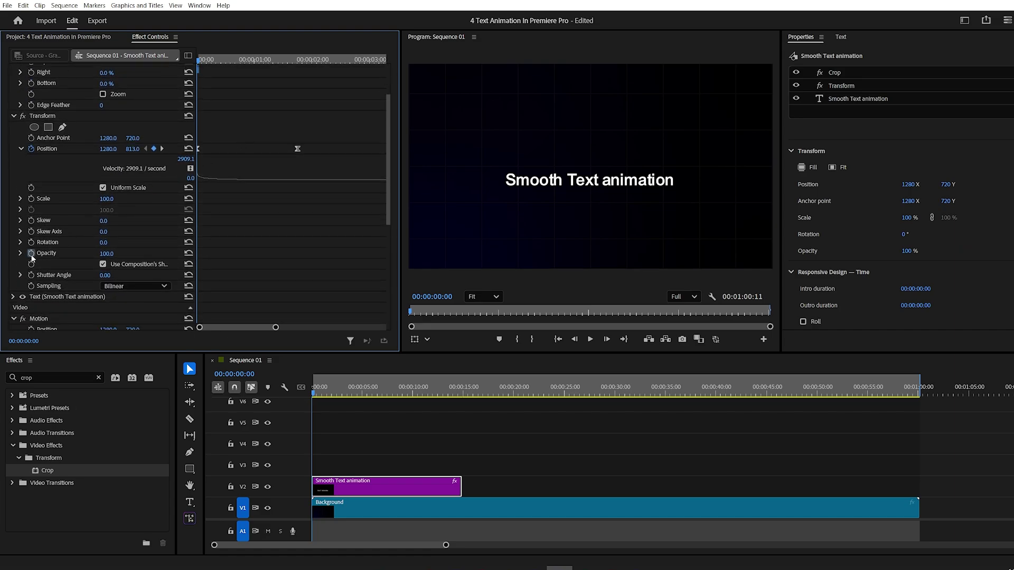
click(31, 253)
click(113, 253)
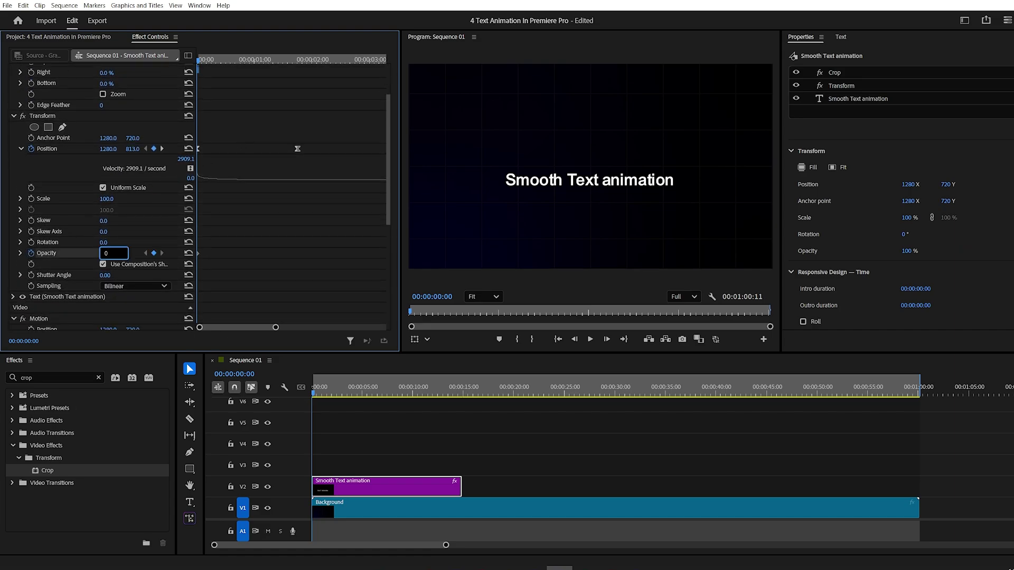
key(Return)
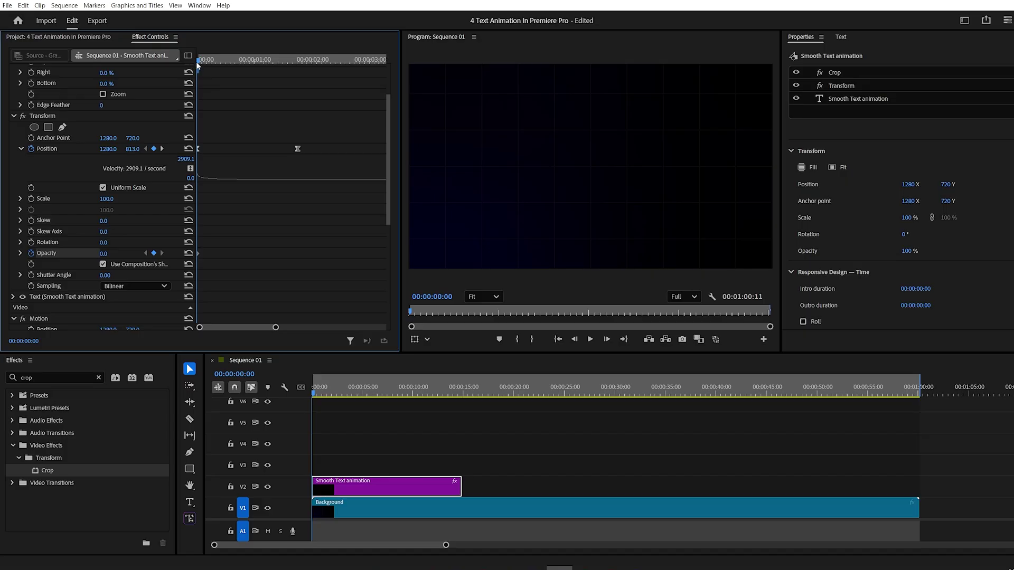
drag(195, 61, 243, 78)
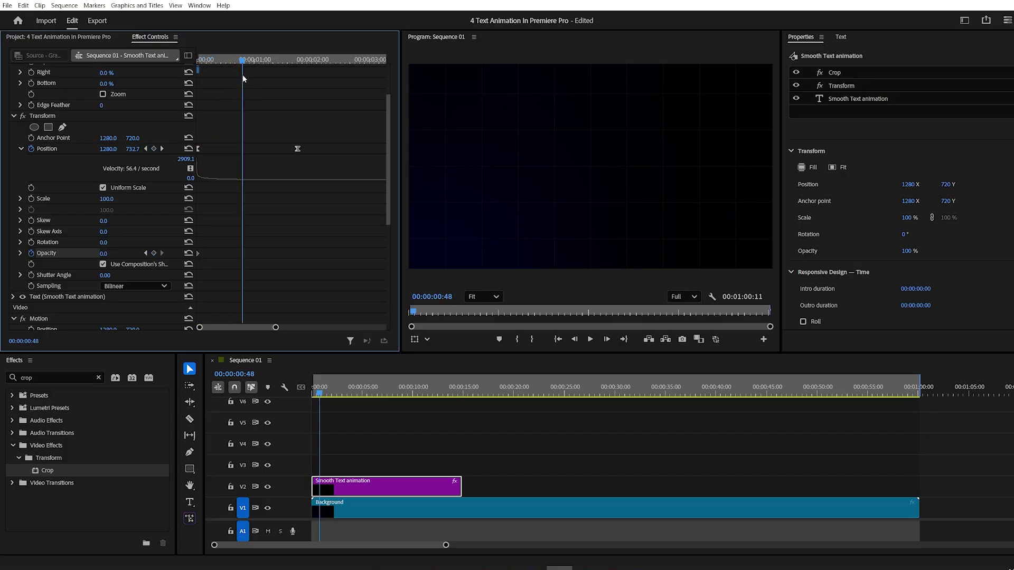
click(189, 254)
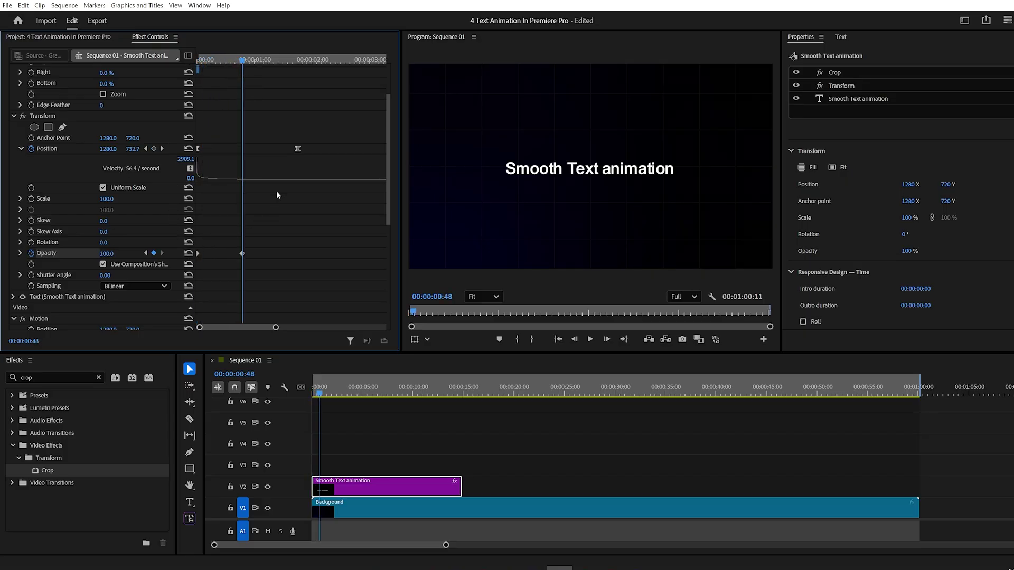
Apply ease out and ease in to the opacity keyframes
right_click(242, 254)
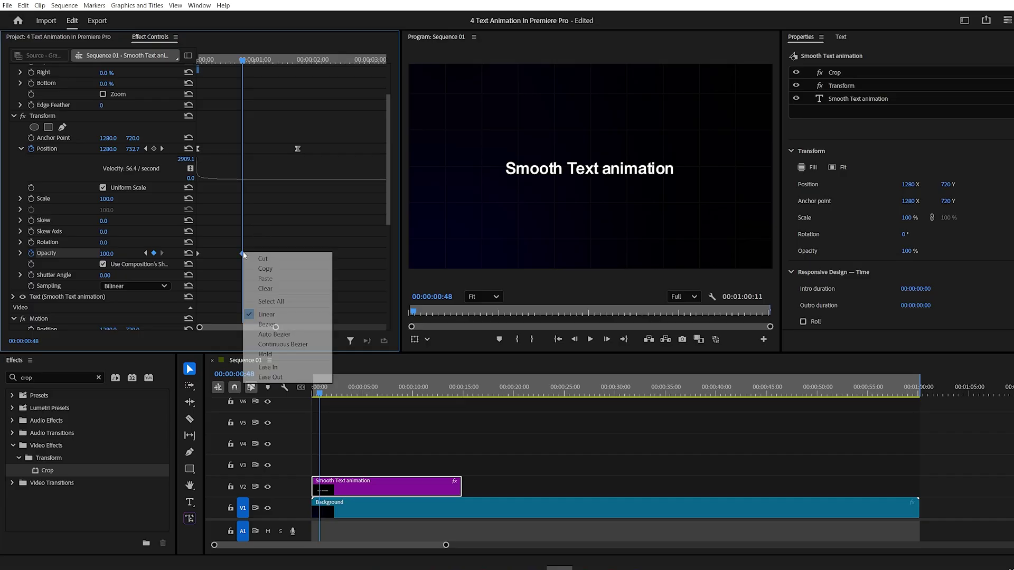
click(270, 378)
right_click(198, 255)
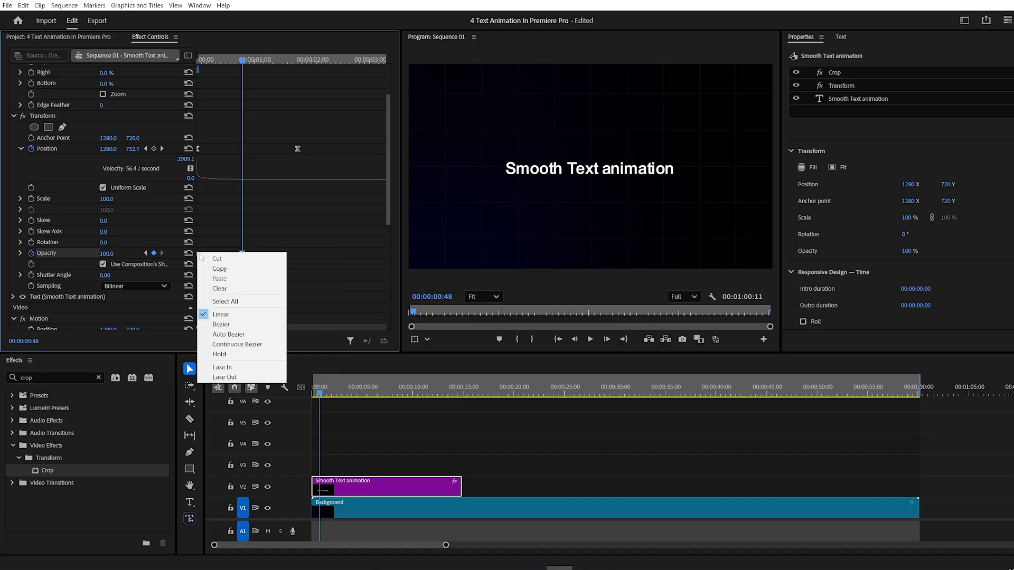
click(233, 367)
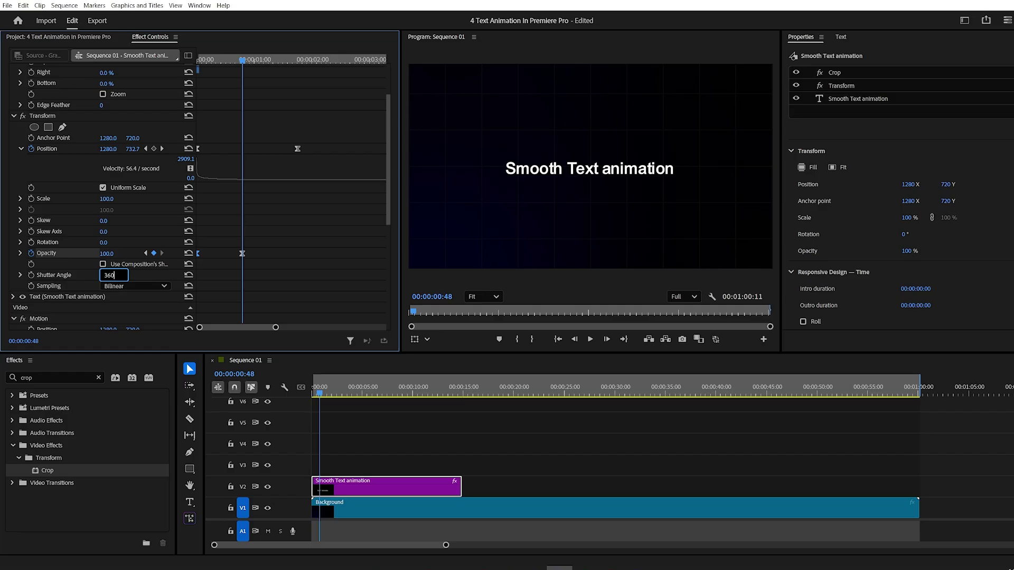
Set the Transform shutter angle to 360, return to the sequence start and deselect the clip
click(75, 265)
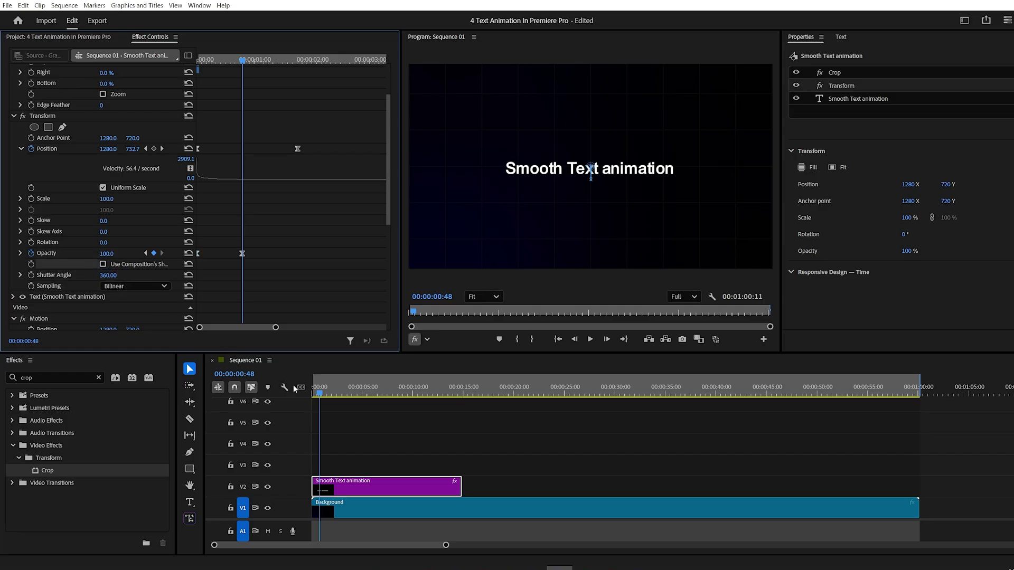
drag(321, 393, 313, 393)
click(355, 430)
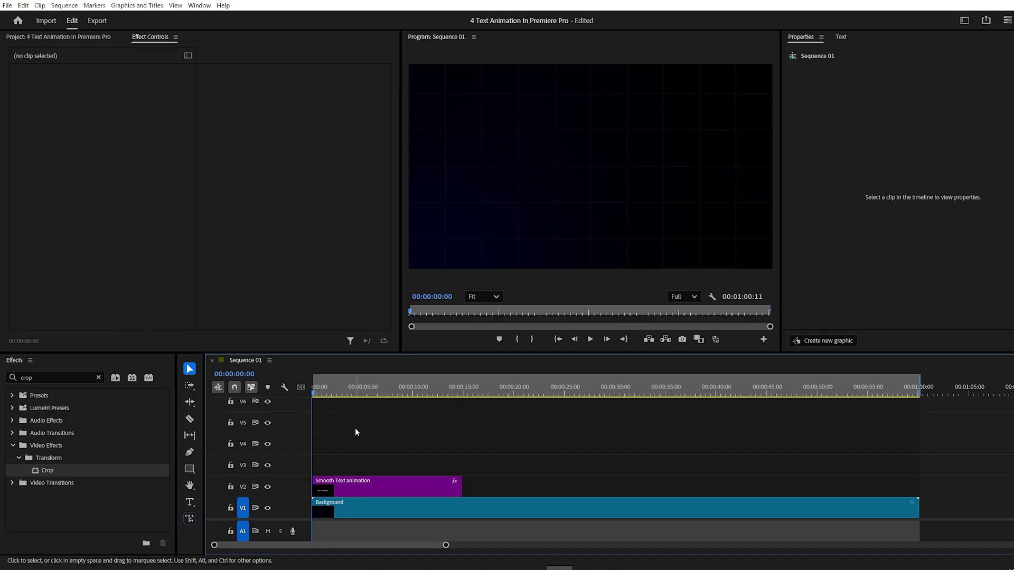
Preview the animation, then Alt-drag duplicates of the V2 title onto V3 and V4
key(space)
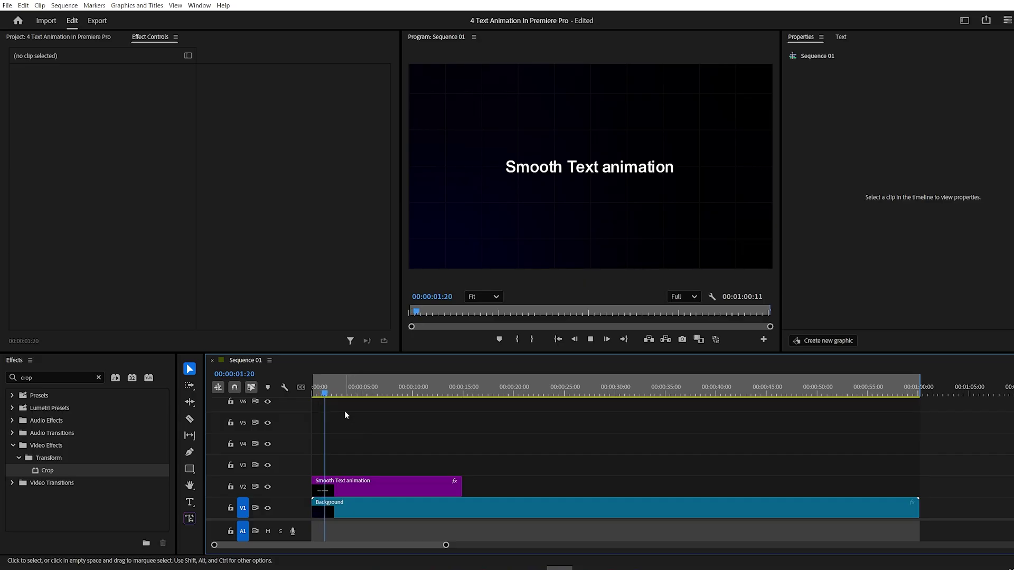
key(space)
drag(326, 478, 362, 448)
drag(520, 425, 376, 474)
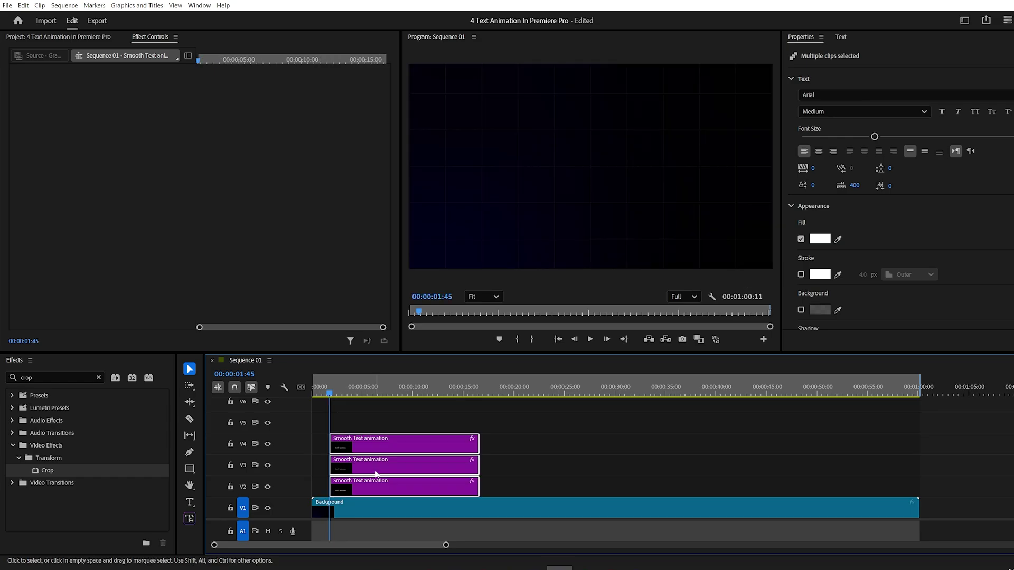
Shift the V3 and V4 copies later so the three titles start staggered
drag(506, 427, 400, 469)
drag(544, 417, 422, 453)
click(416, 416)
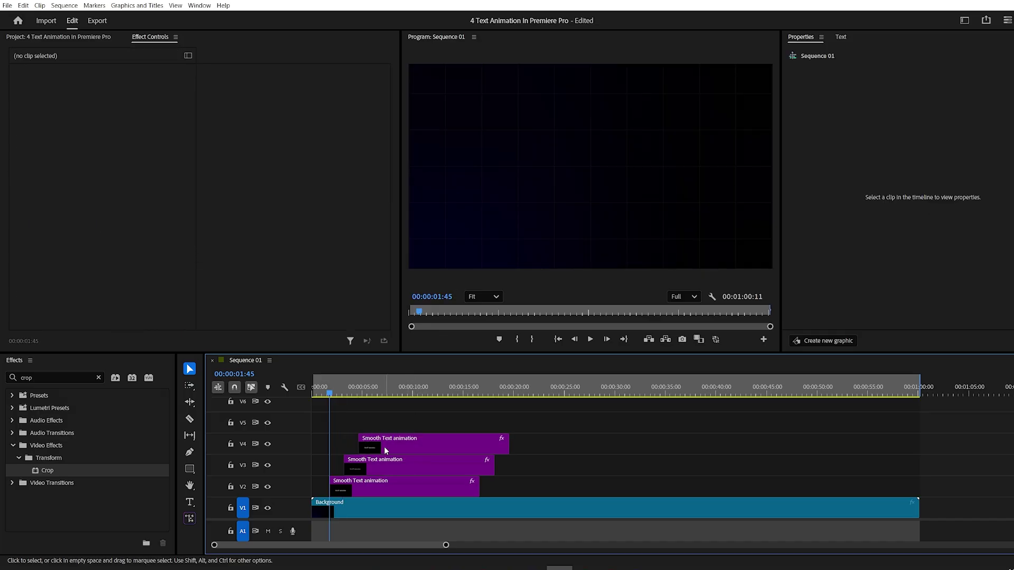
click(363, 491)
Crop the V2 title to show only 'Smooth' and the V3 title to show 'Smooth Text'
drag(337, 399, 341, 397)
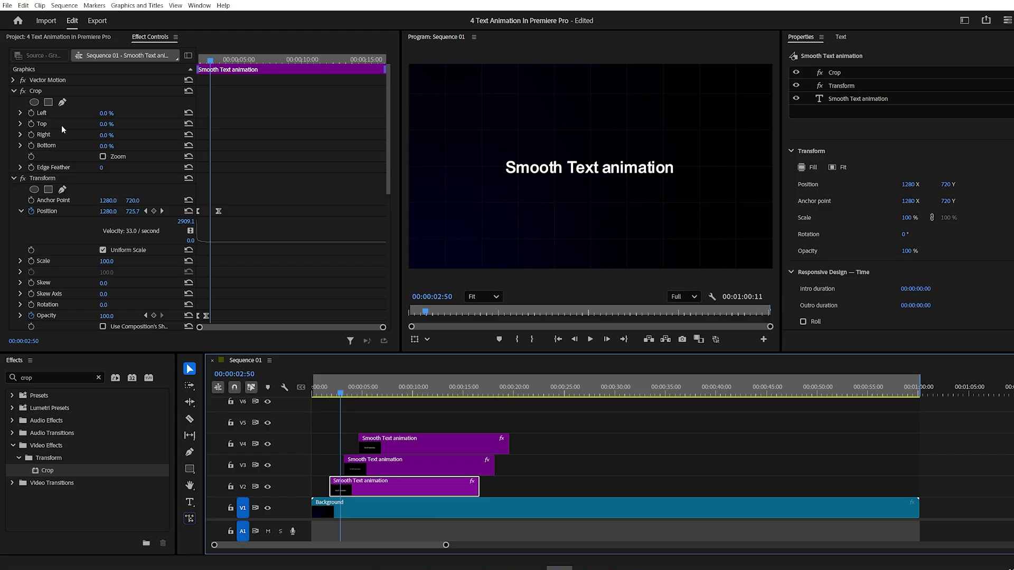
click(37, 92)
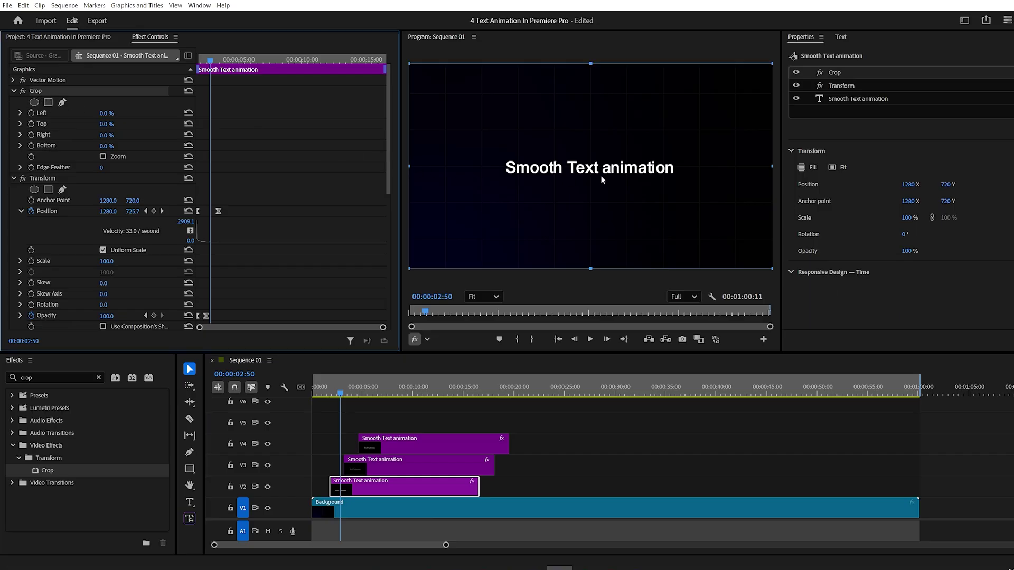
drag(773, 168, 565, 179)
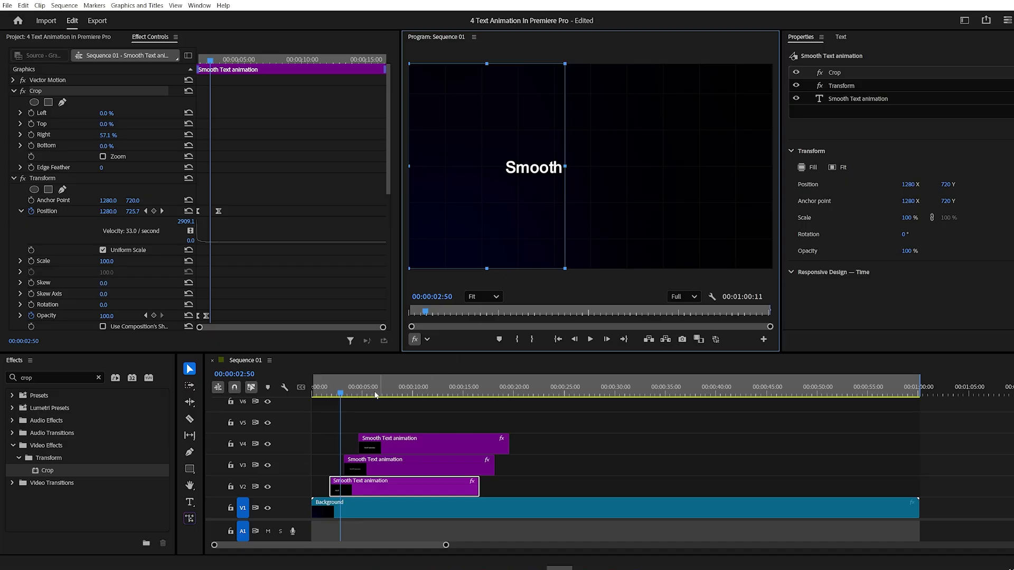
drag(340, 395, 358, 394)
click(417, 464)
click(36, 91)
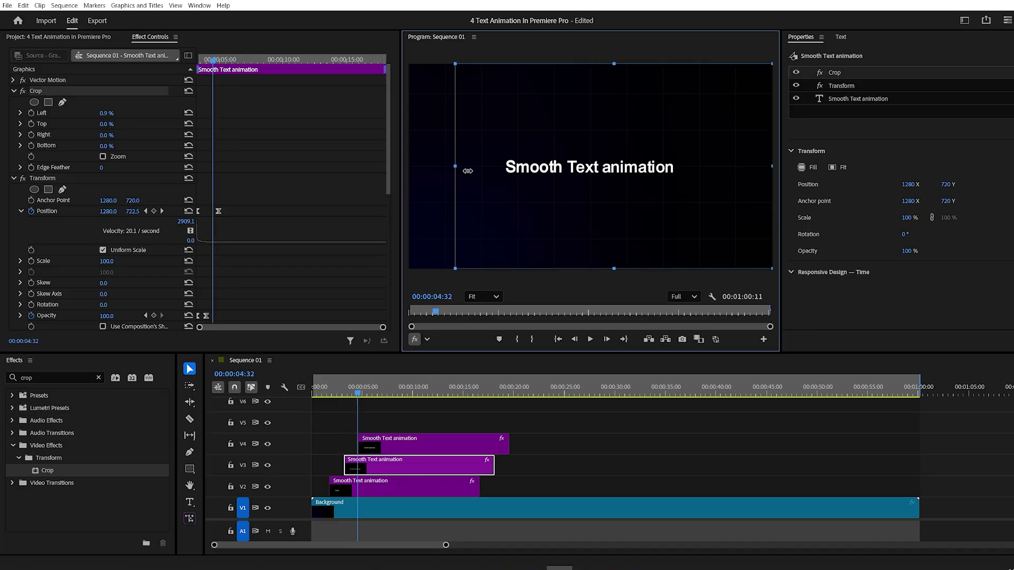
drag(774, 169, 602, 170)
Select the V4 title's Crop effect, then preview the staggered word reveal
click(402, 445)
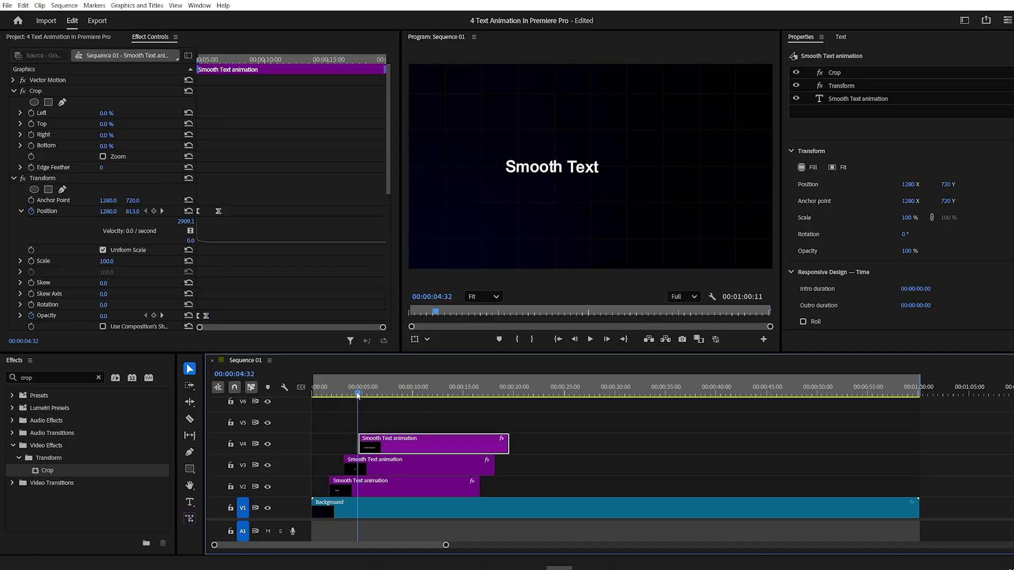
click(383, 391)
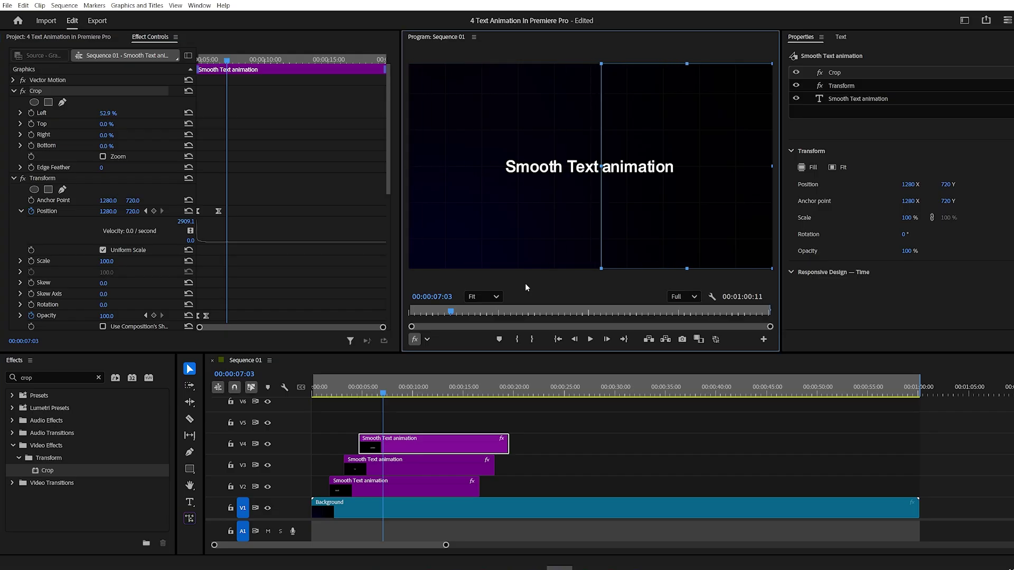
click(349, 423)
click(357, 394)
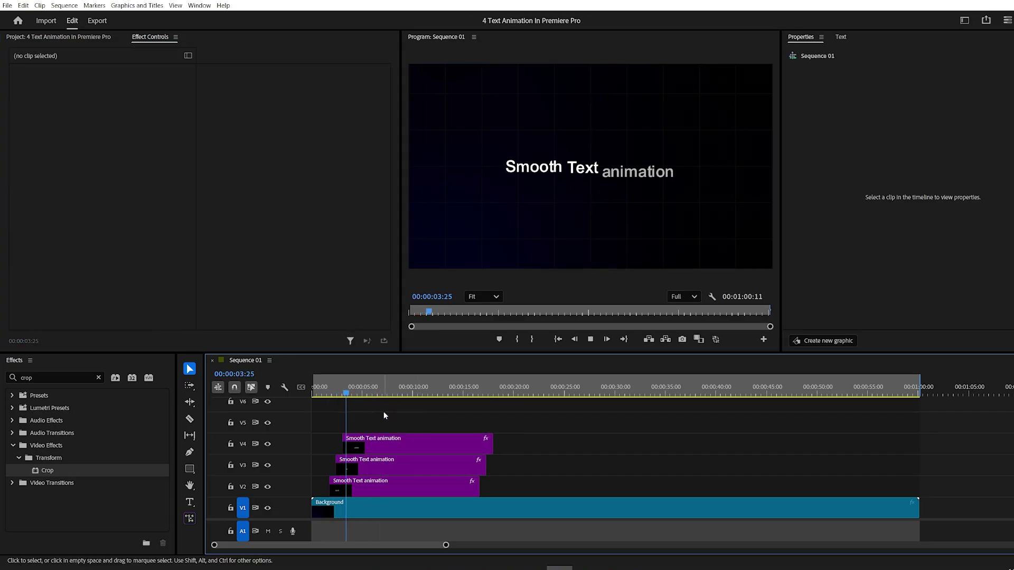
key(space)
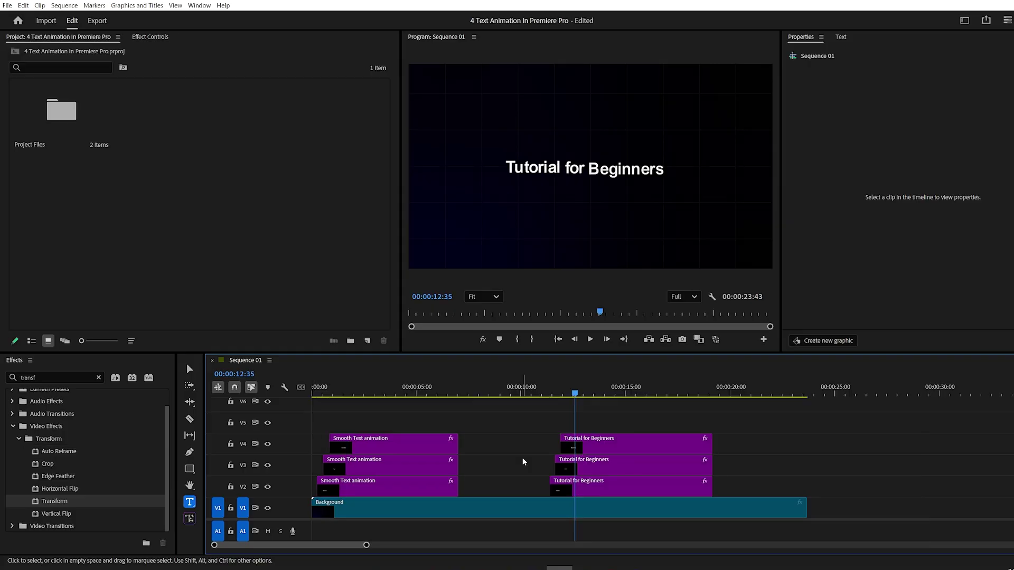
Nest the three Tutorial for Beginners clips into their own sequence
drag(733, 425, 587, 489)
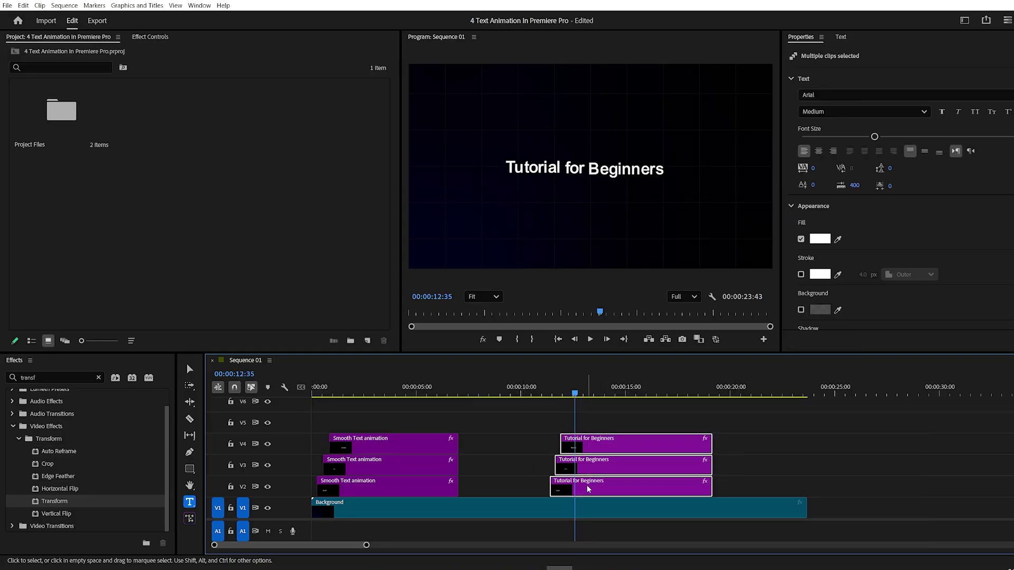
right_click(588, 489)
click(628, 276)
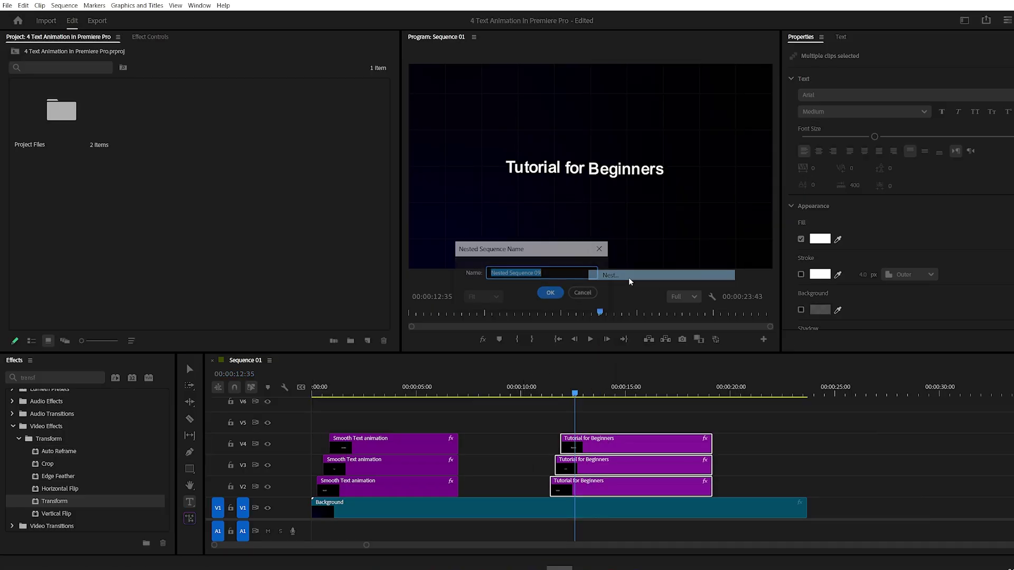
click(550, 293)
Nest the Smooth Text animation clips as Nested Sequence 10 and add a Transform effect
drag(493, 417, 406, 488)
right_click(406, 488)
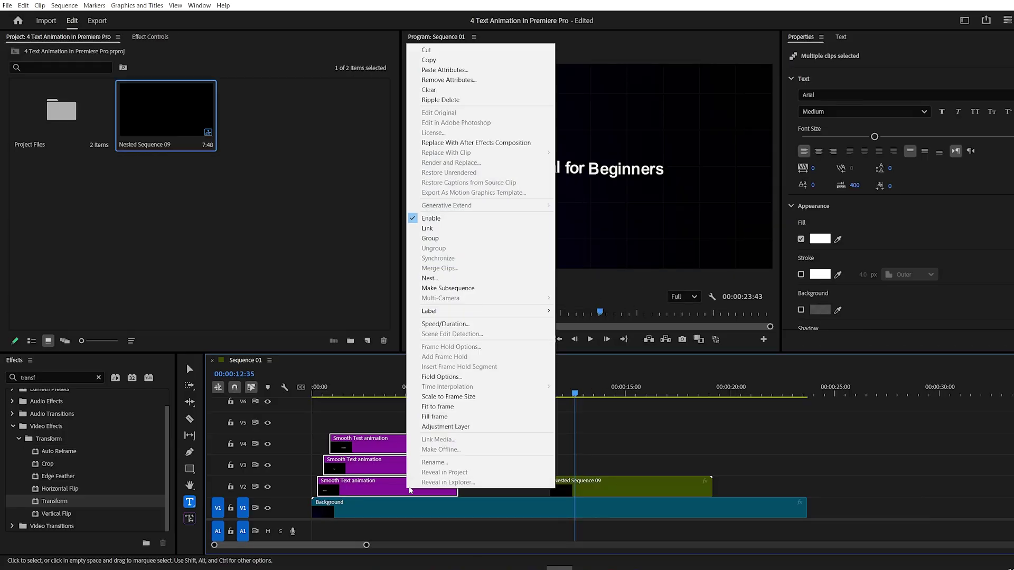
click(448, 279)
click(550, 294)
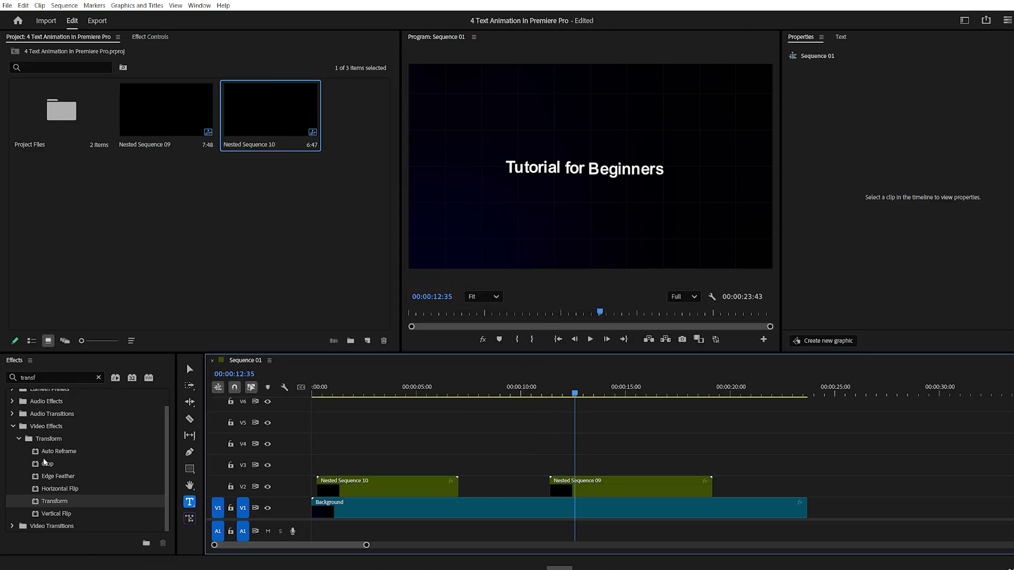
drag(48, 504, 351, 487)
click(337, 483)
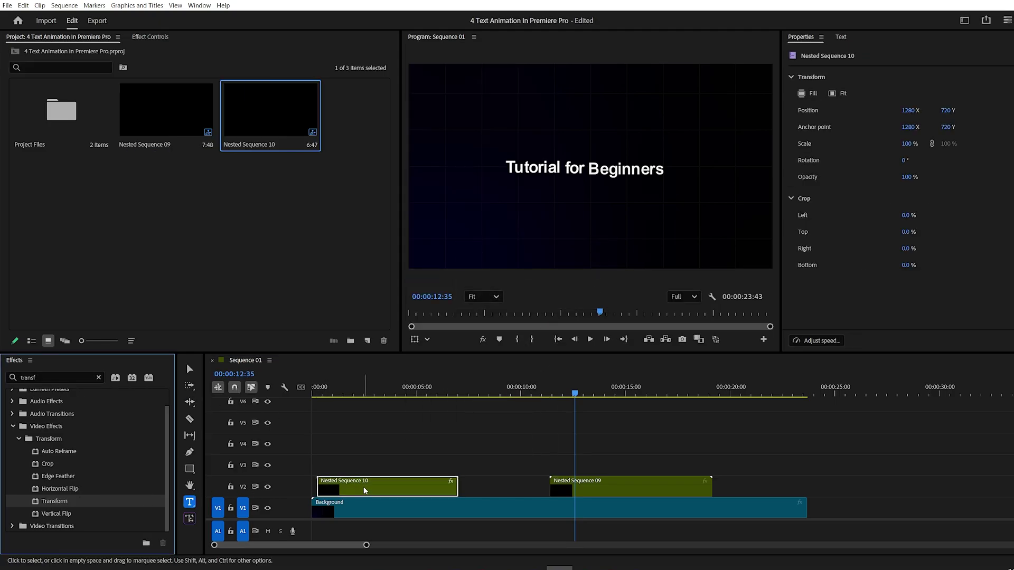
Keyframe Nested Sequence 10's Transform to rise to Y 659 and fade to 0 opacity at 00:00:03:19
click(158, 38)
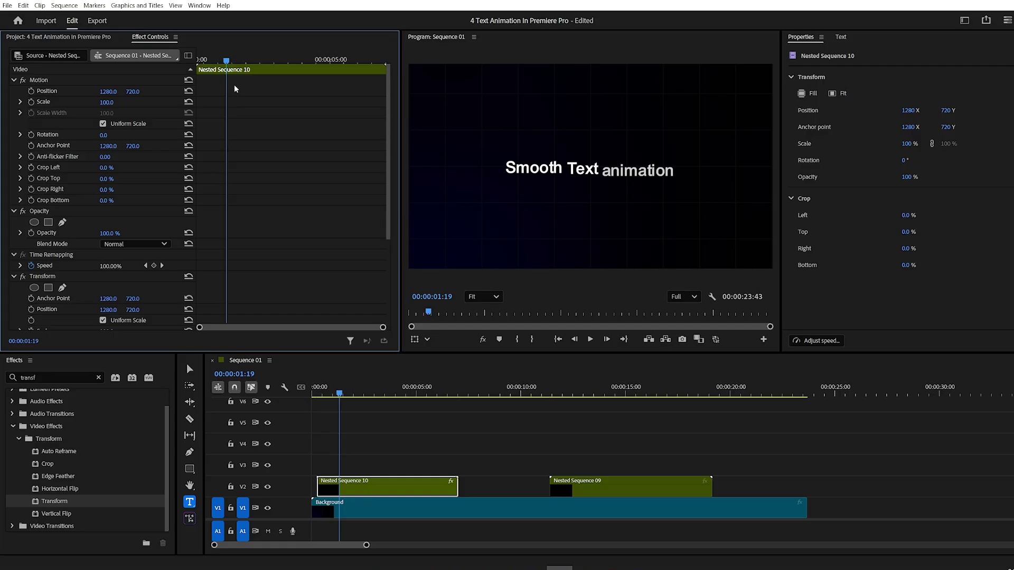
key(space)
key(space)
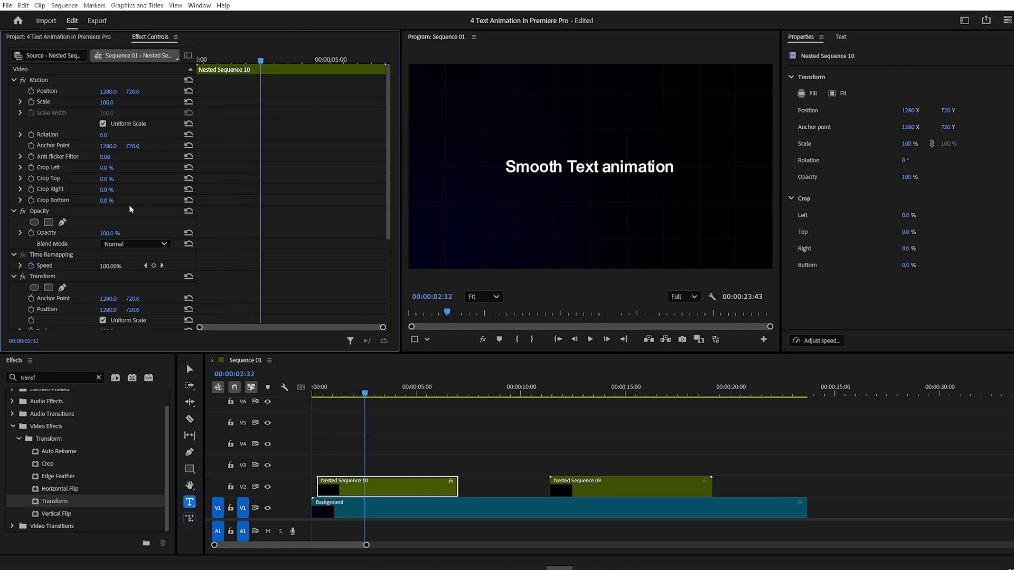
scroll(87, 218, down, 5)
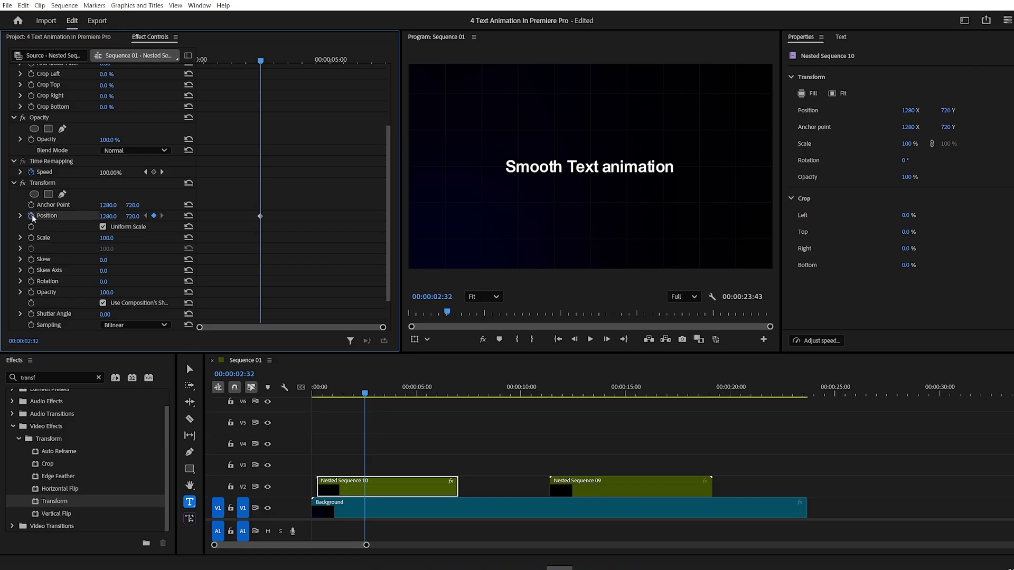
scroll(54, 239, down, 2)
click(31, 257)
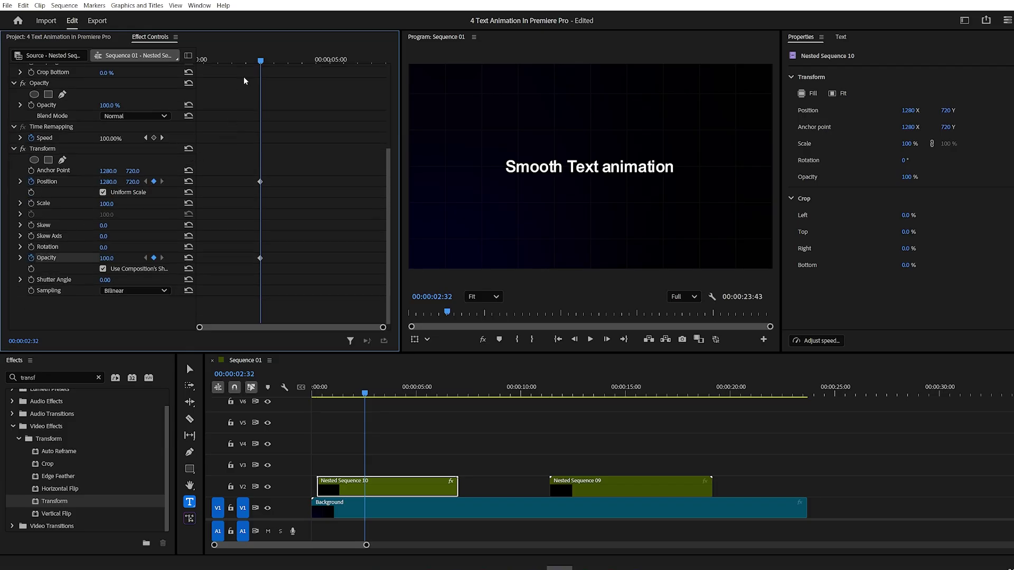
drag(260, 61, 281, 66)
drag(132, 184, 137, 183)
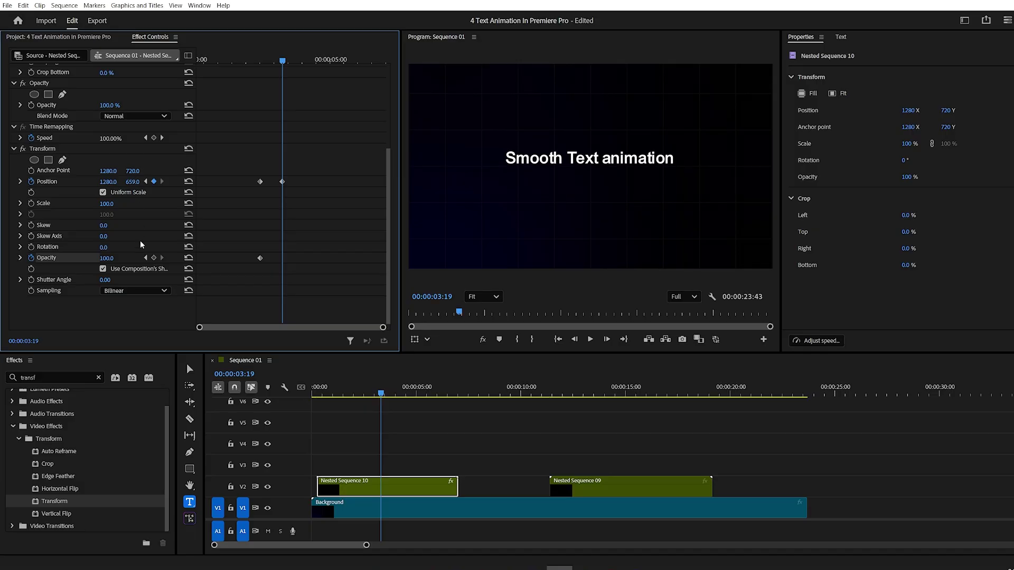
text(0)
key(Return)
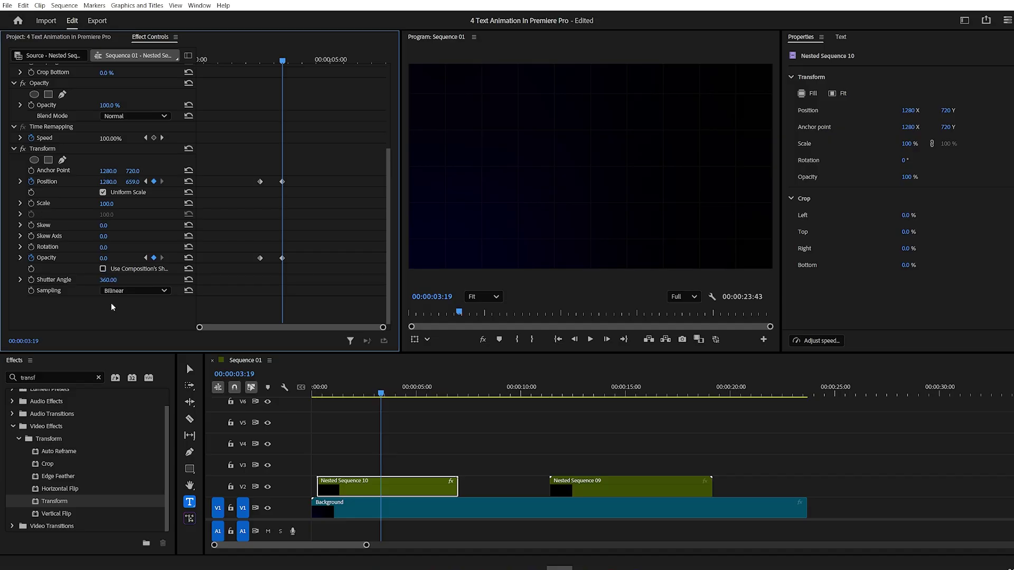
Apply Ease In and Ease Out to the Position keyframes and show the velocity graph
right_click(283, 182)
mouse_move(344, 256)
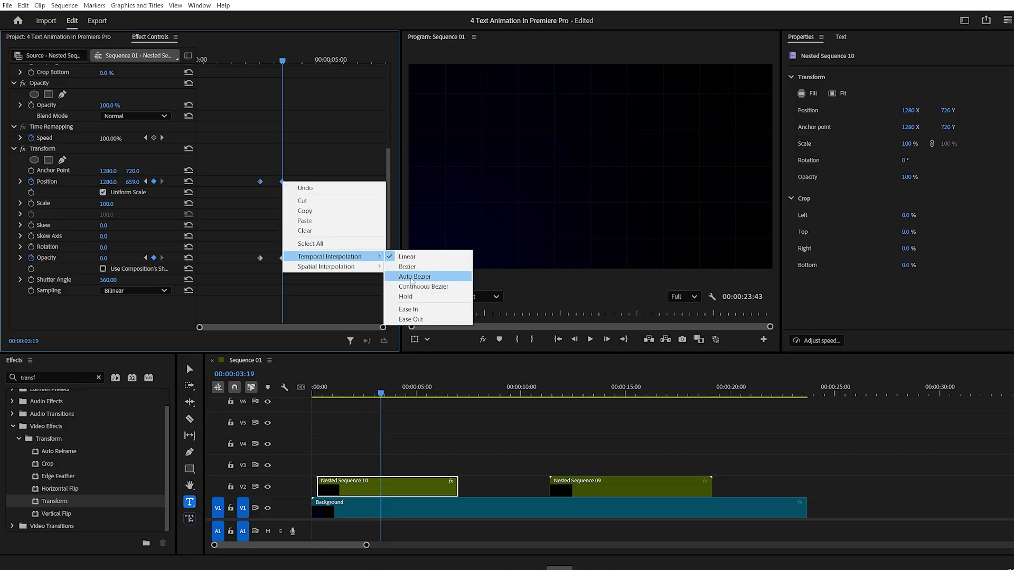
click(411, 309)
right_click(282, 182)
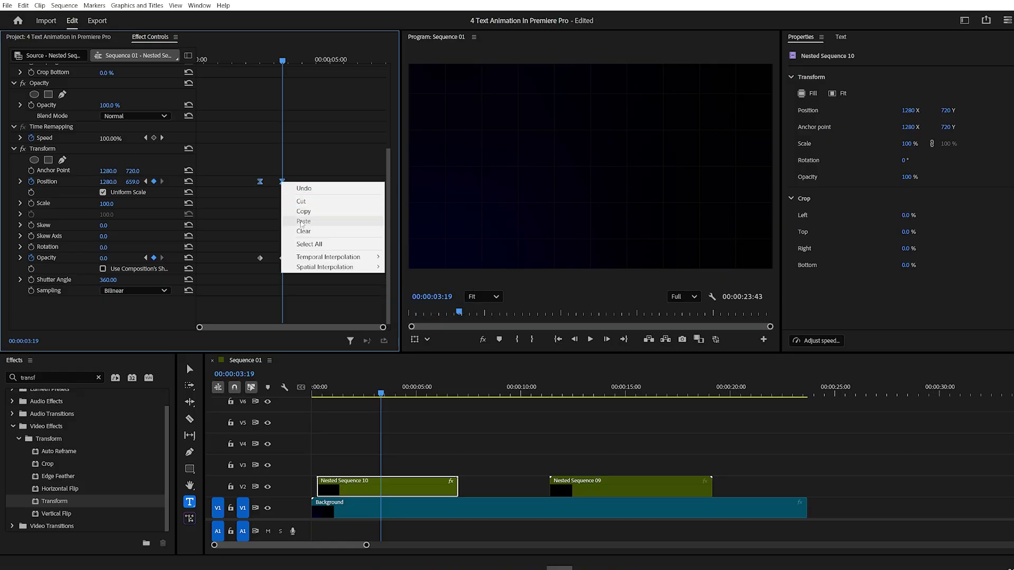
mouse_move(343, 257)
click(412, 320)
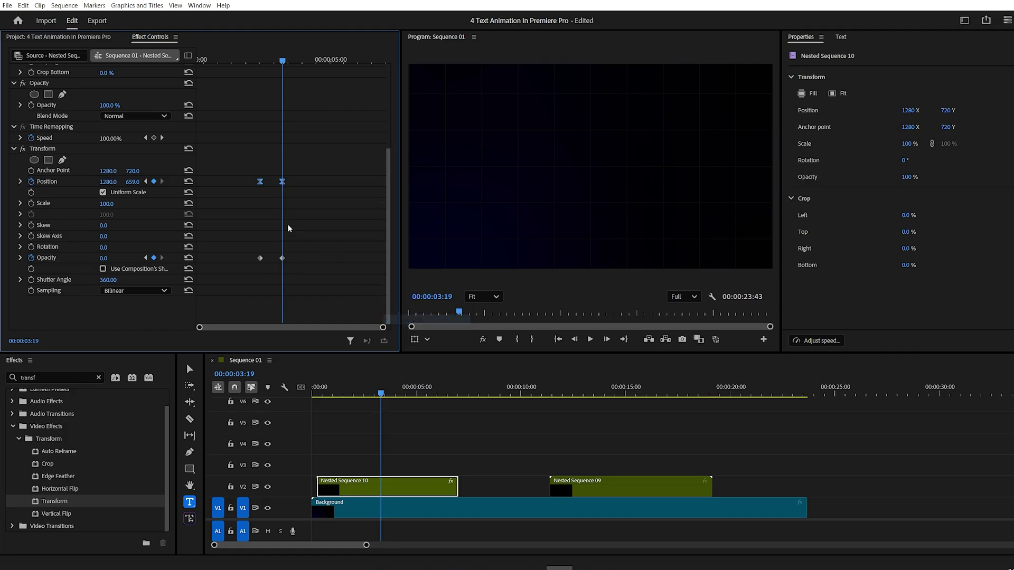
click(21, 182)
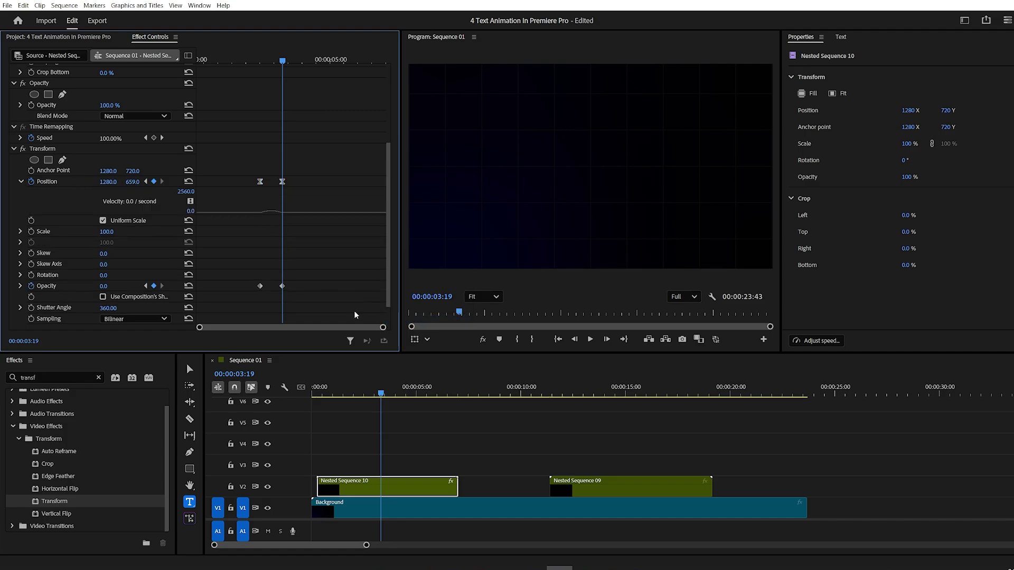
drag(383, 328, 328, 327)
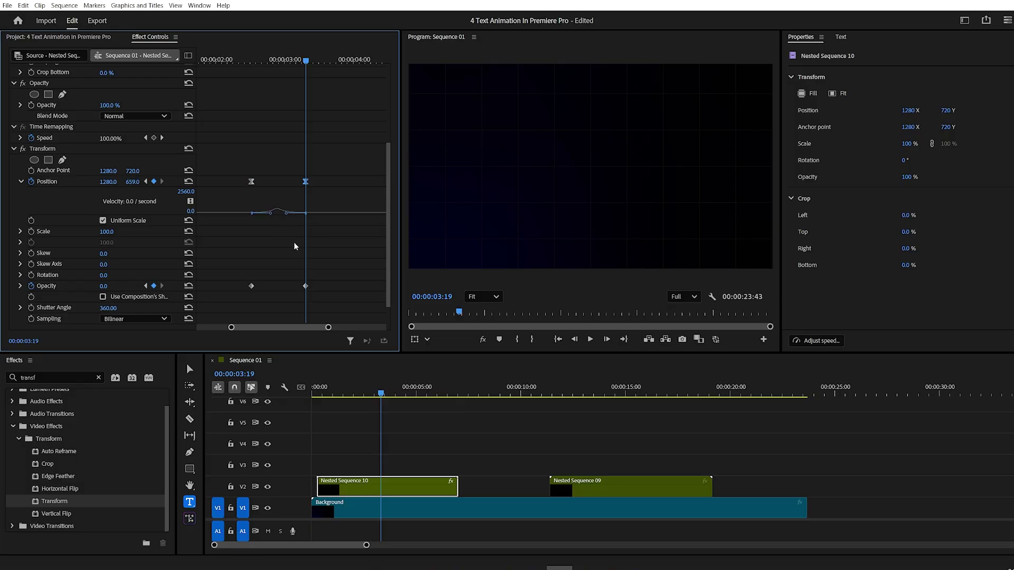
Apply Ease In and Ease Out to the Opacity keyframes
right_click(305, 286)
click(338, 401)
right_click(250, 286)
click(280, 408)
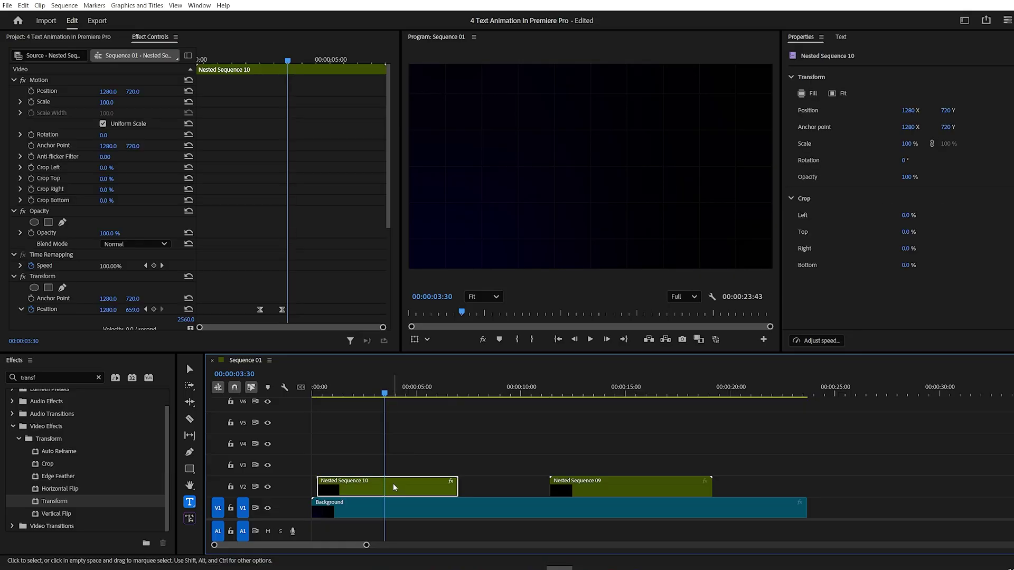
Paste Nested Sequence 10's Transform attributes onto Nested Sequence 09 and move it to V3 at 00:00:03:18
right_click(393, 483)
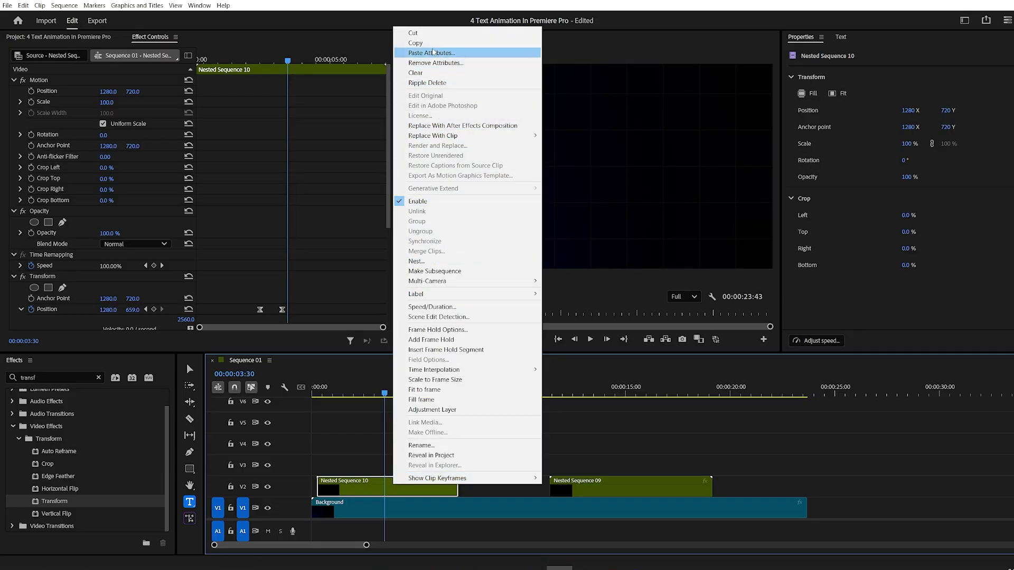
click(416, 43)
right_click(583, 483)
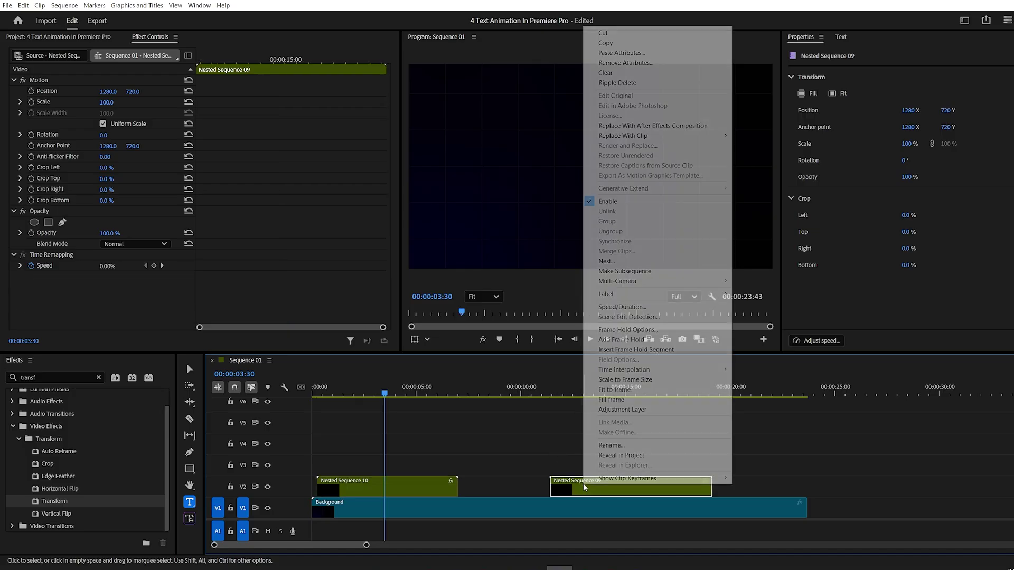
click(639, 54)
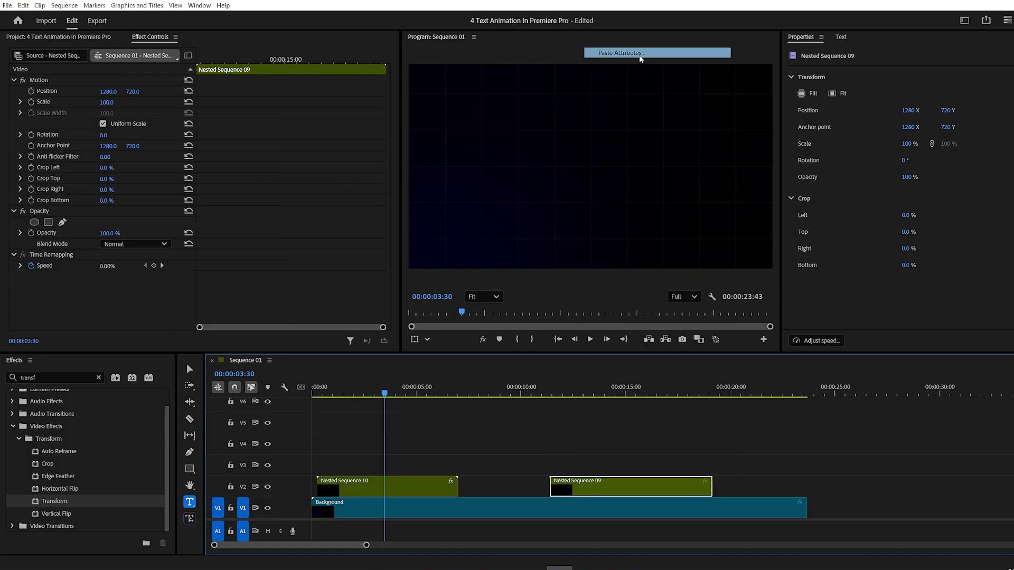
click(572, 455)
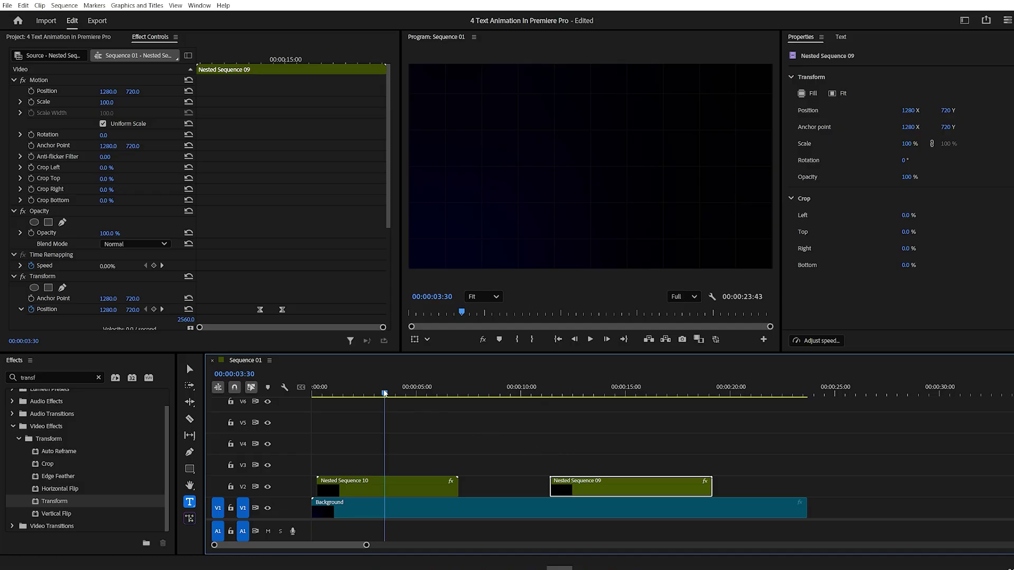
drag(385, 393, 381, 394)
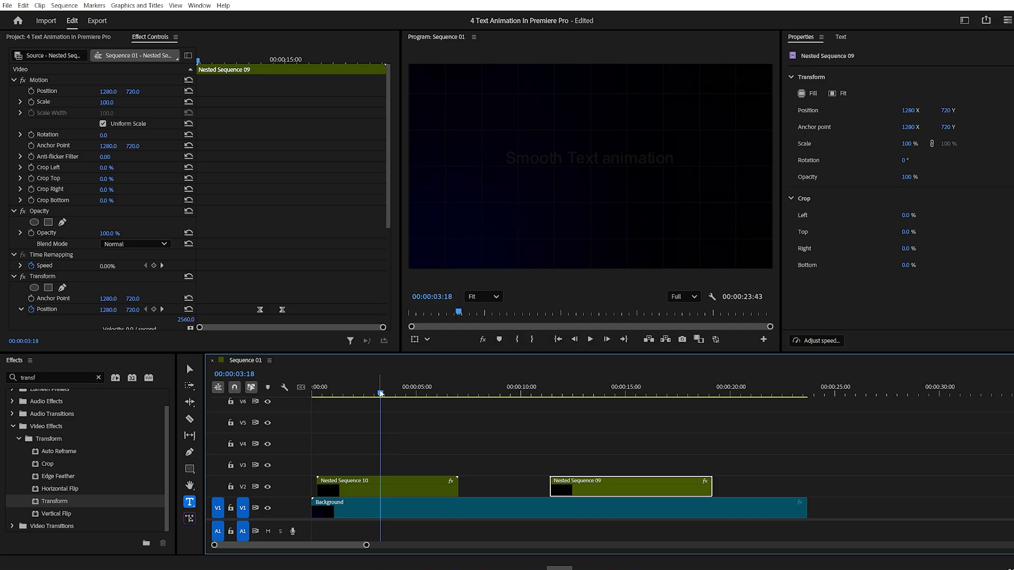
drag(584, 489, 422, 463)
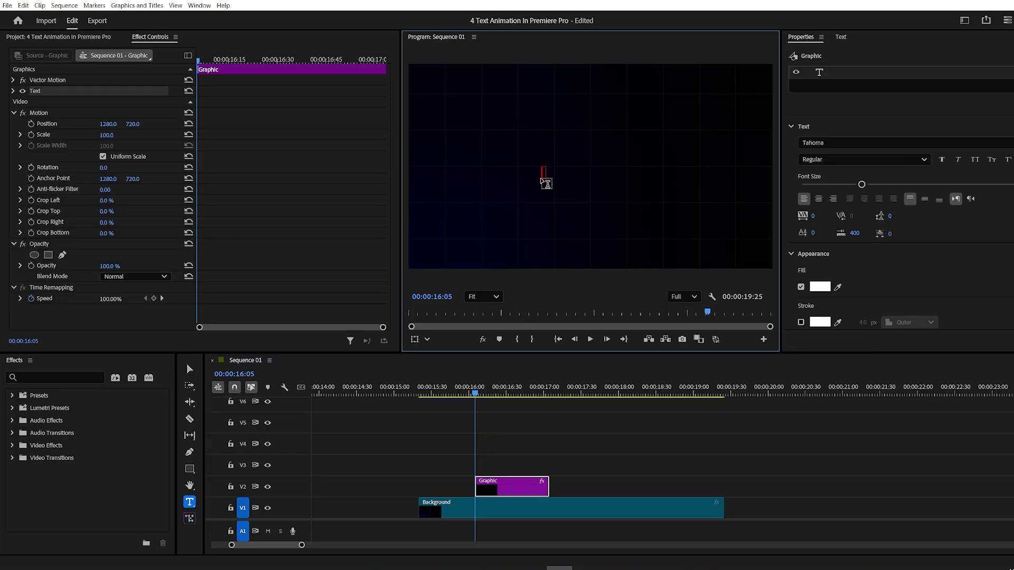
Type a new BASIC title and set its font to Arial Bold
text(BASIC)
key(Escape)
click(851, 142)
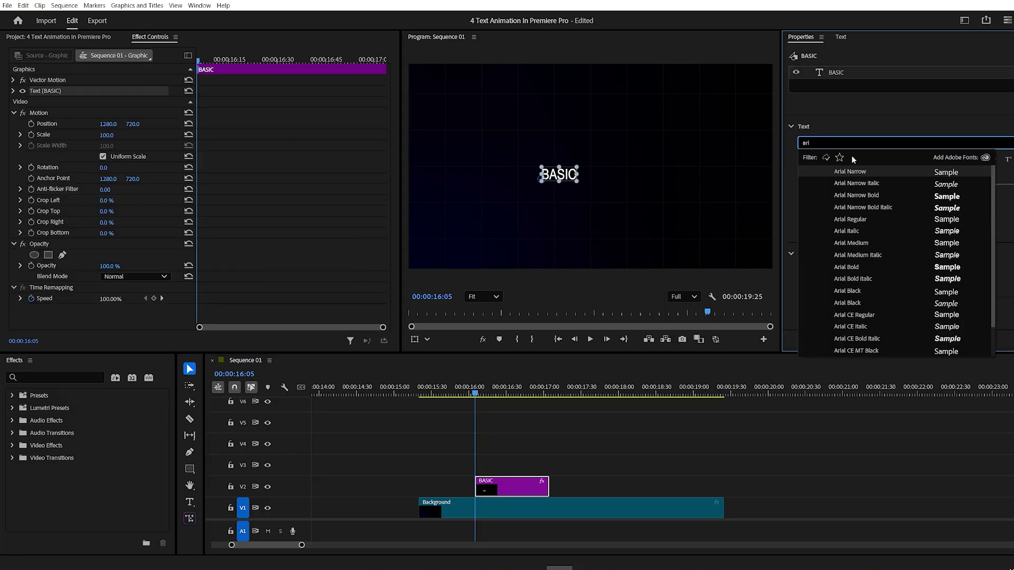
click(895, 242)
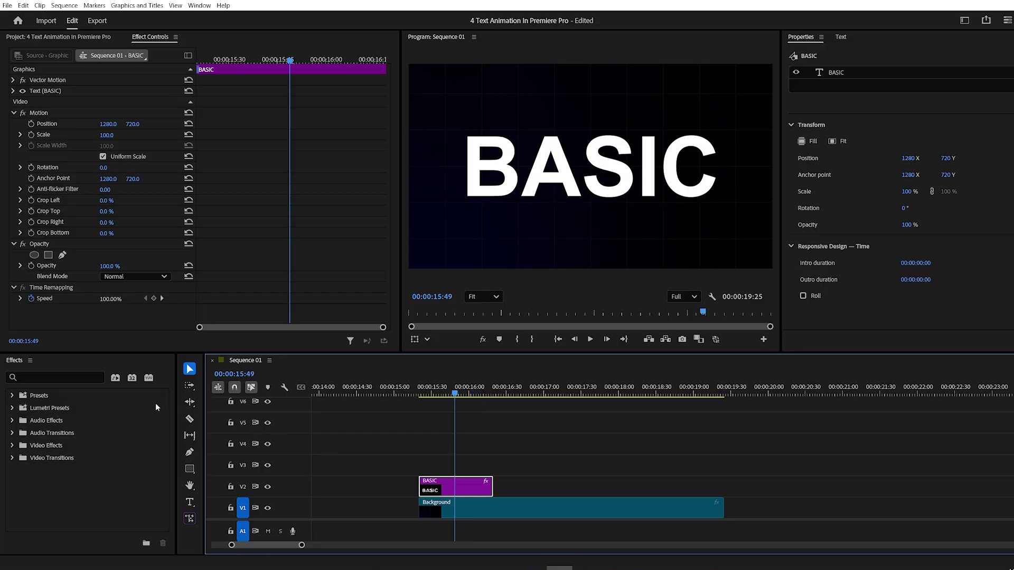
click(55, 377)
Apply the Transform effect to the BASIC clip and turn off Uniform Scale
text(transfo)
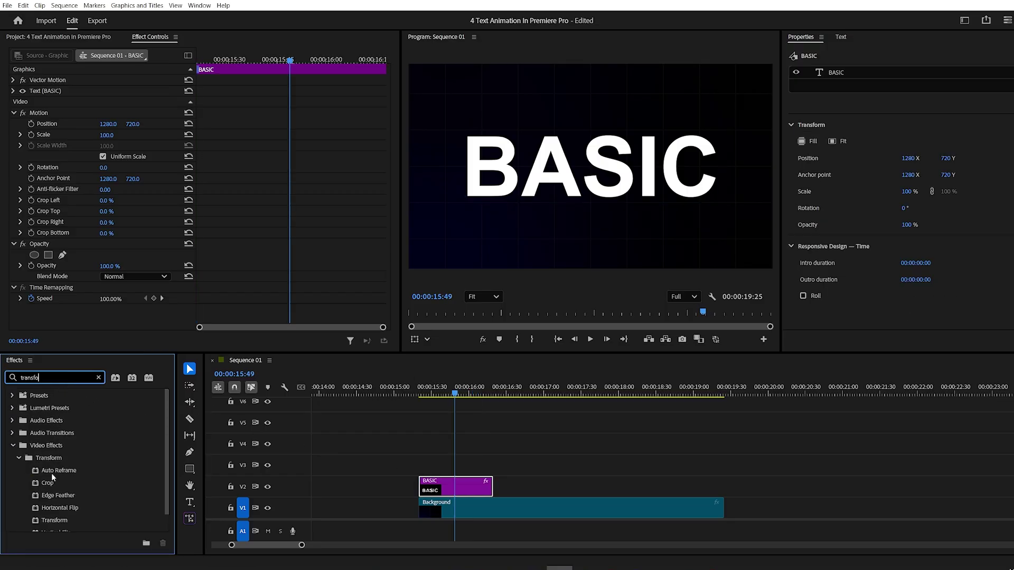
scroll(52, 474, down, 1)
drag(55, 501, 454, 486)
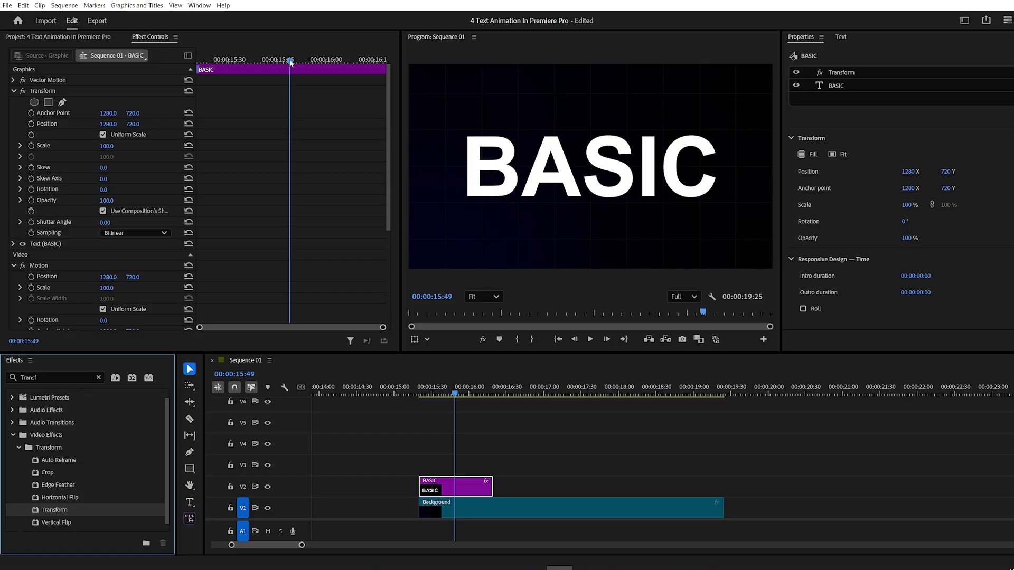
drag(290, 62, 195, 68)
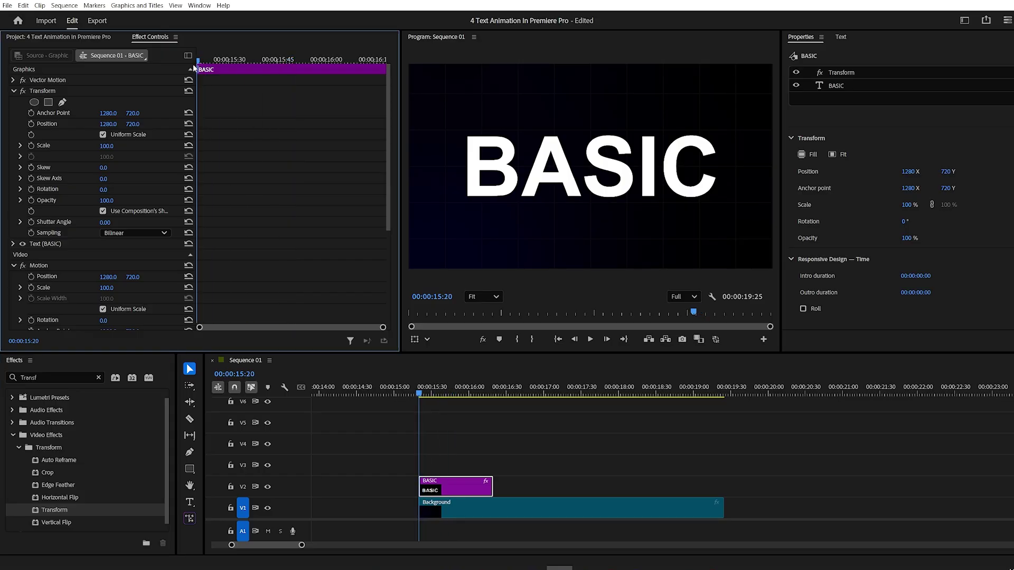
click(103, 135)
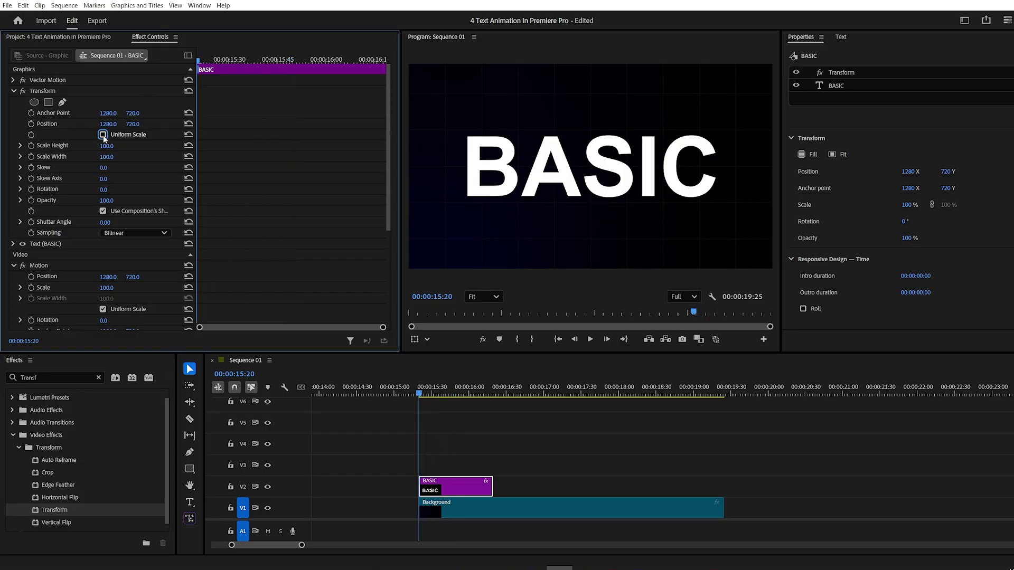
Keyframe BASIC's Scale Width from 1 to 130, then back to 100, a few frames apart
click(31, 156)
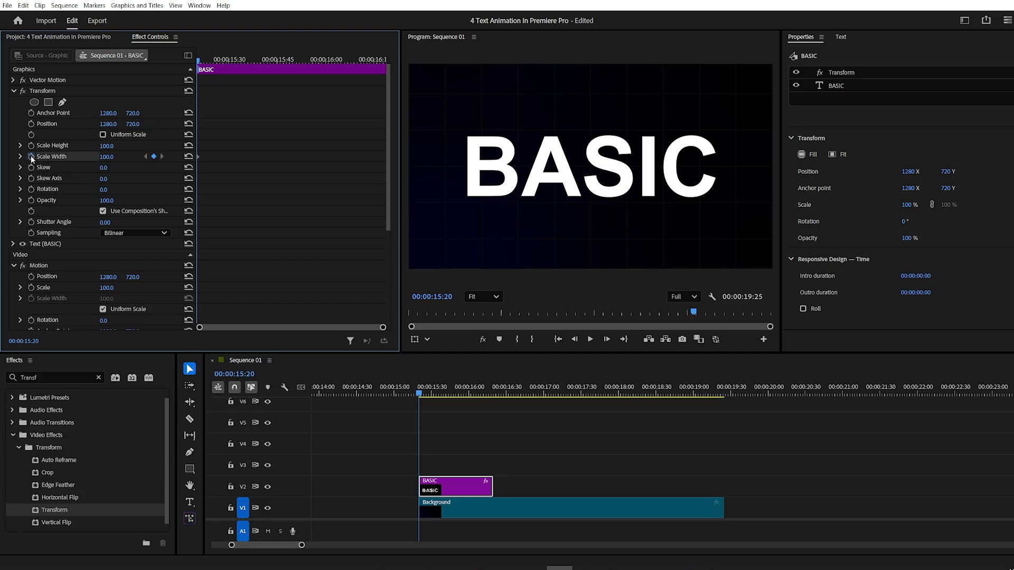
click(107, 157)
text(1)
key(Return)
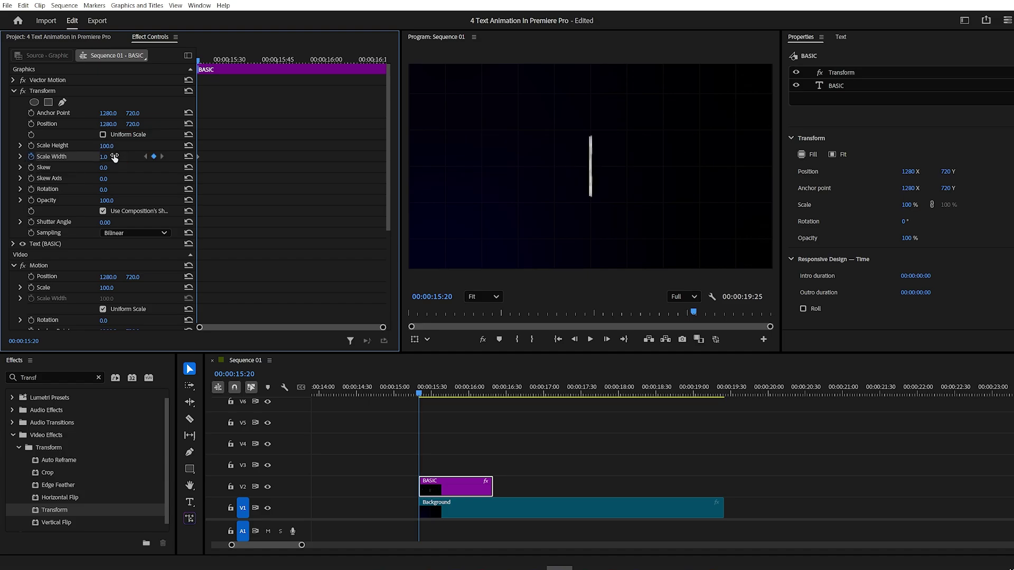
key(Right)
key(Right)
key(Right)
click(108, 157)
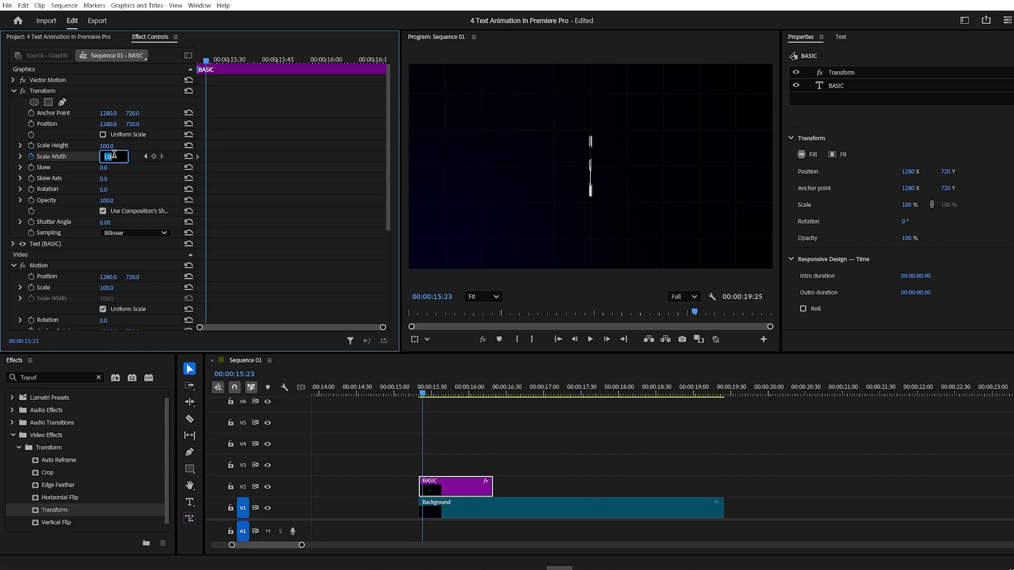
text(130)
key(Return)
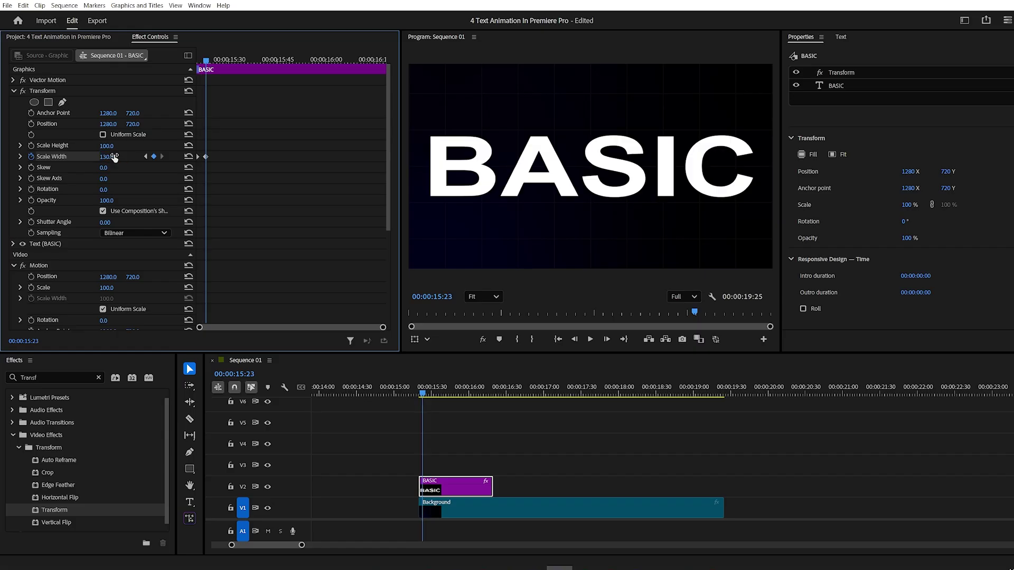
key(Right)
key(Right)
key(Right)
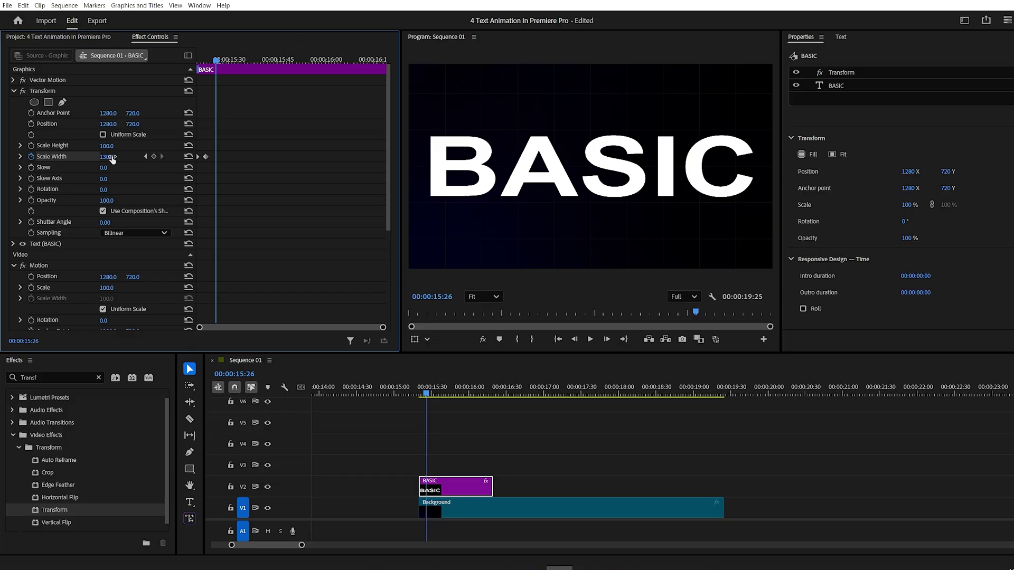
click(188, 157)
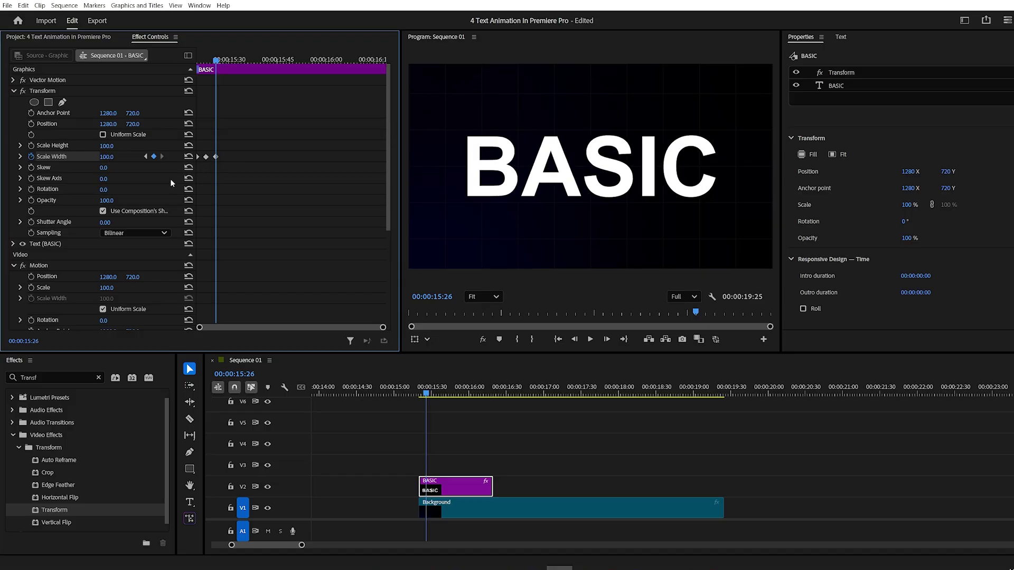
Set Shutter Angle to 360 and give the Scale Width keyframes Ease In and Ease Out
click(104, 222)
key(Return)
right_click(216, 157)
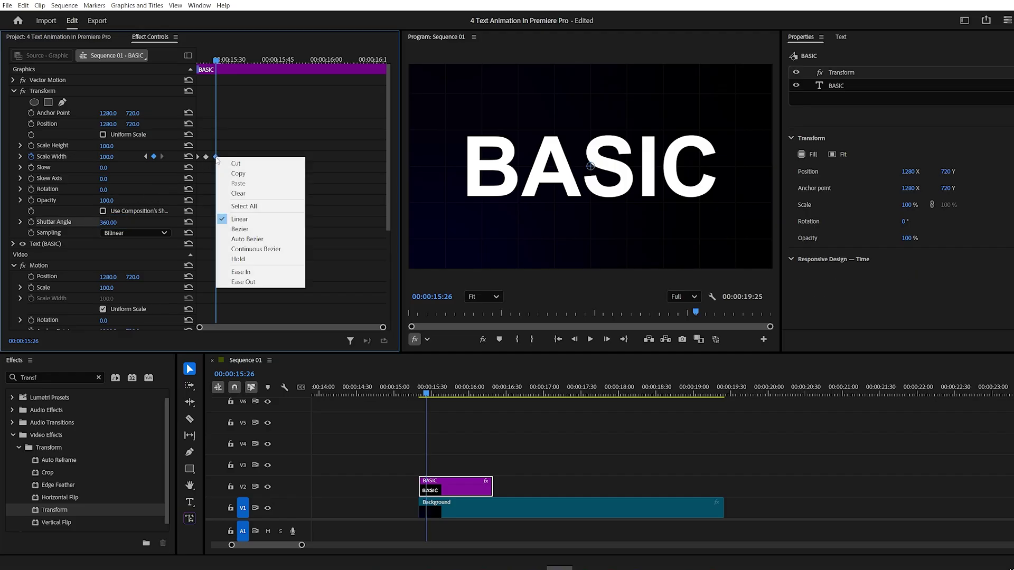
click(248, 270)
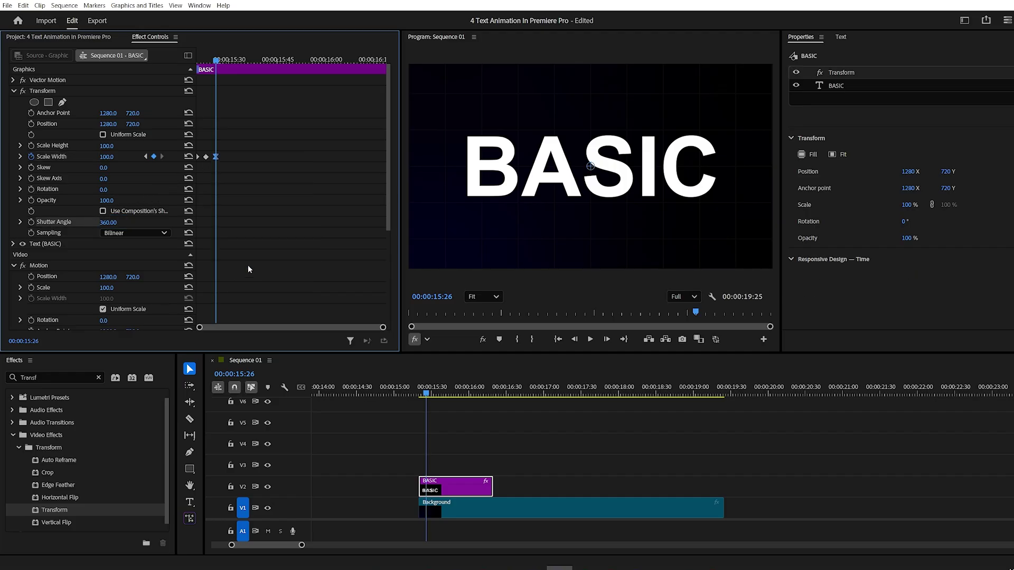
right_click(196, 155)
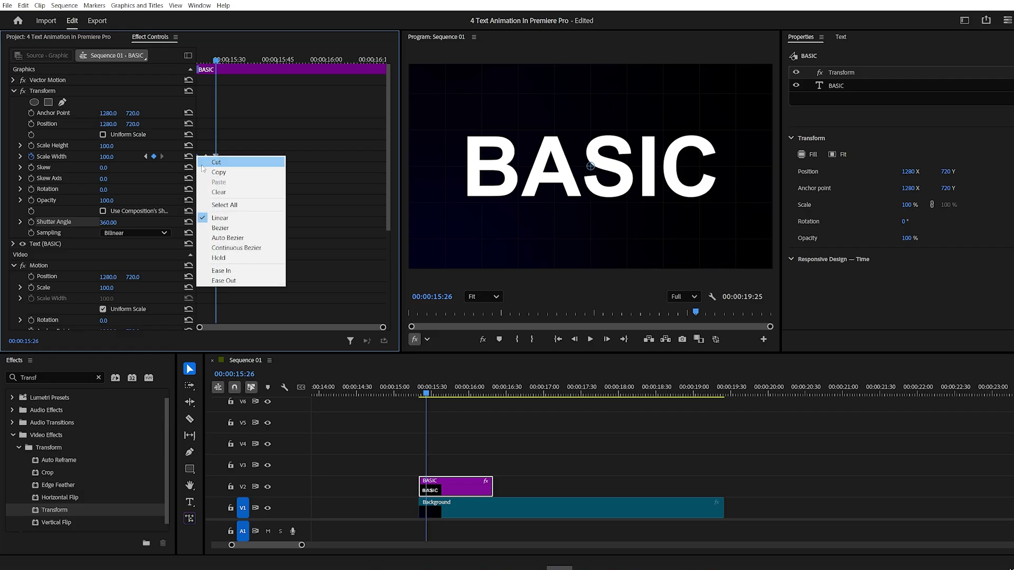
click(224, 281)
mouse_move(431, 397)
mouse_down()
mouse_move(415, 398)
mouse_move(438, 401)
mouse_move(426, 401)
mouse_up()
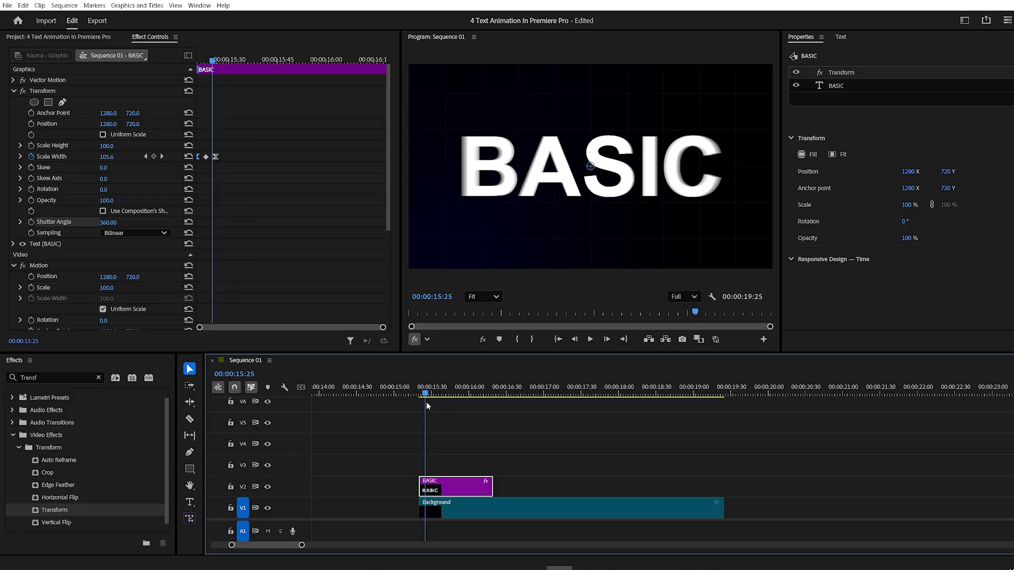
Save BASIC's Transform effect as the preset 'Stretching Text Effect' and reveal it under Presets
click(42, 92)
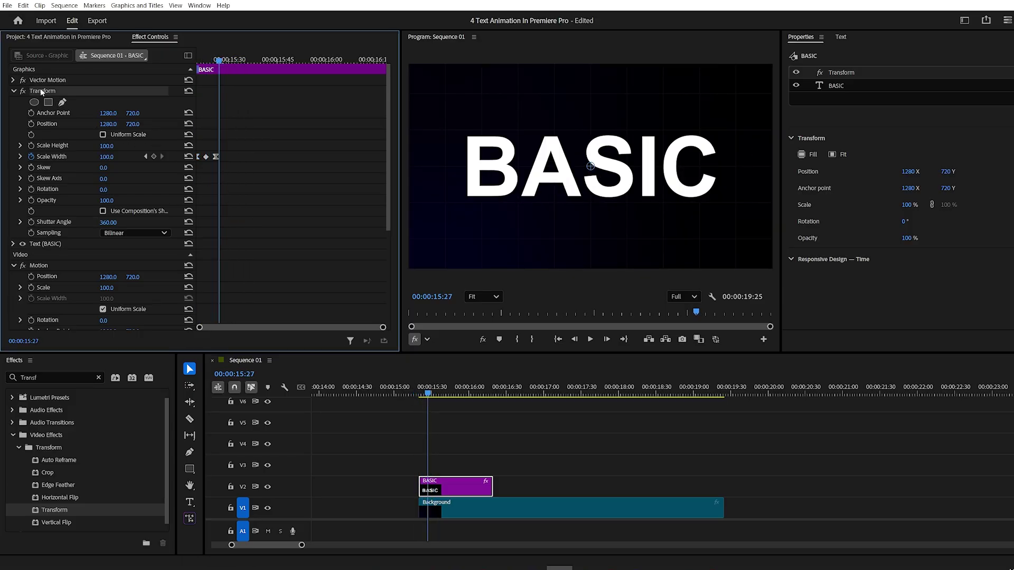
right_click(42, 92)
click(87, 114)
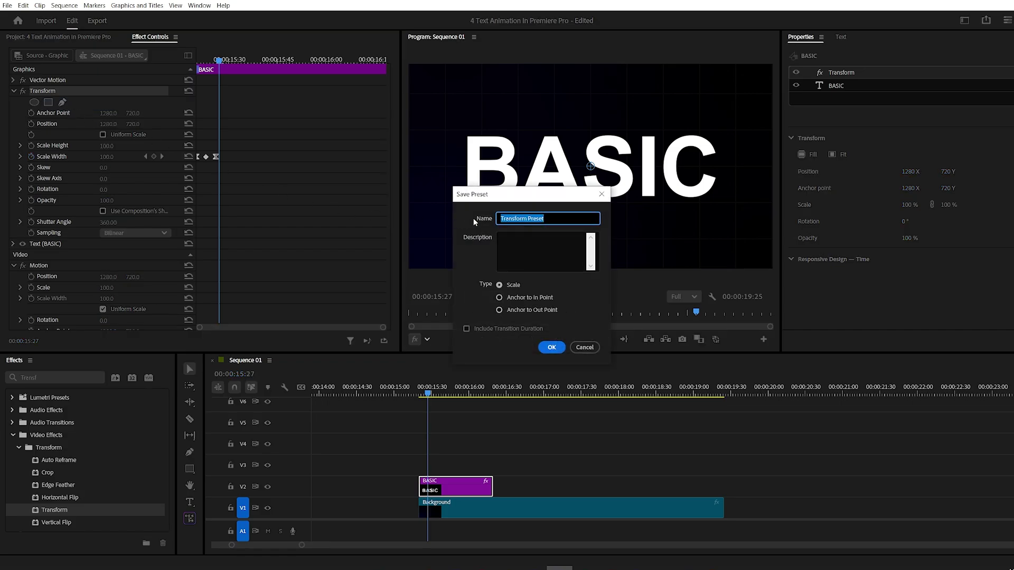
text(Stretching Text Effect)
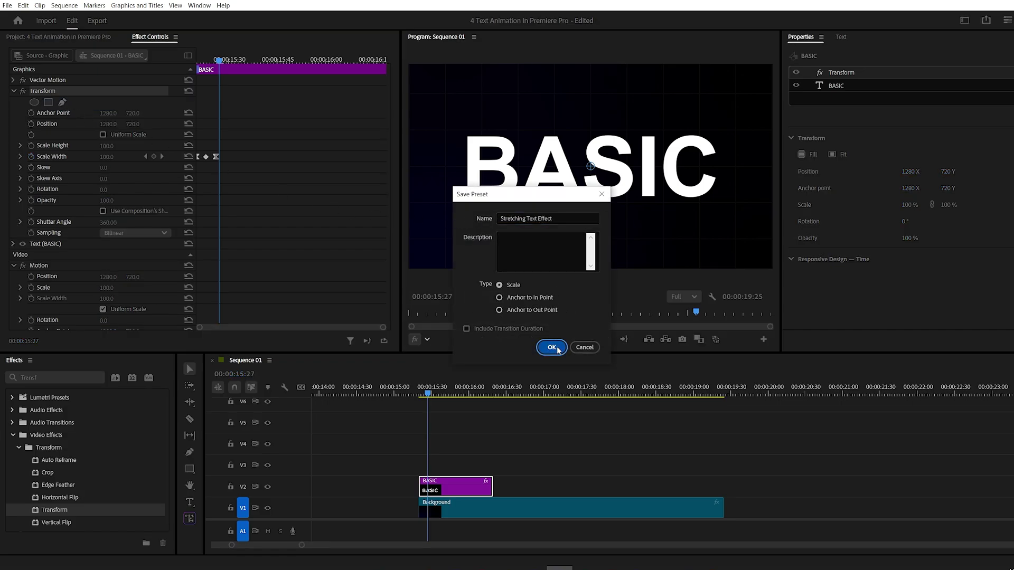
click(551, 346)
click(99, 378)
click(12, 396)
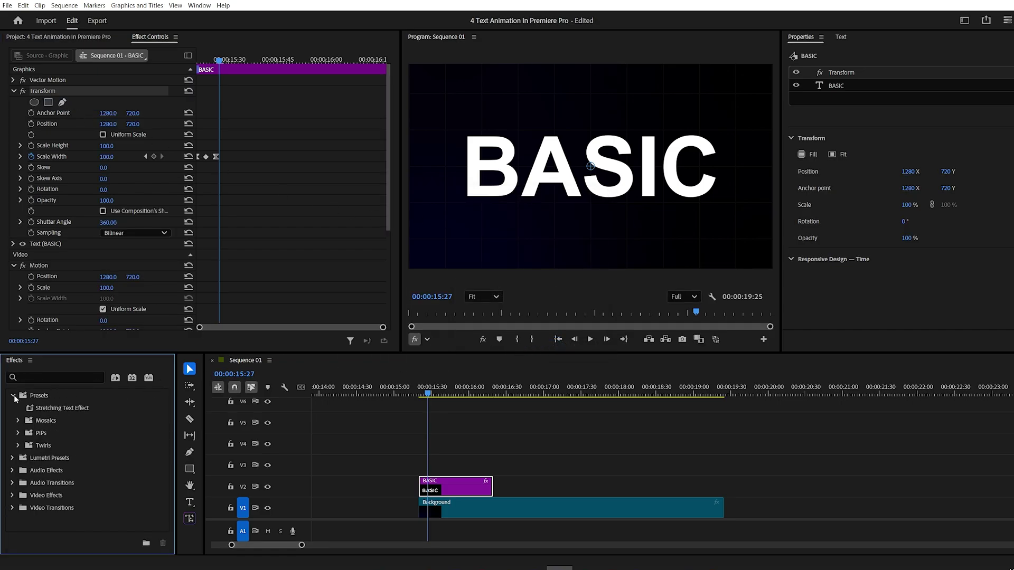
Add a TEXT title centred in the frame and apply the Stretching Text Effect preset to it
drag(465, 401, 510, 401)
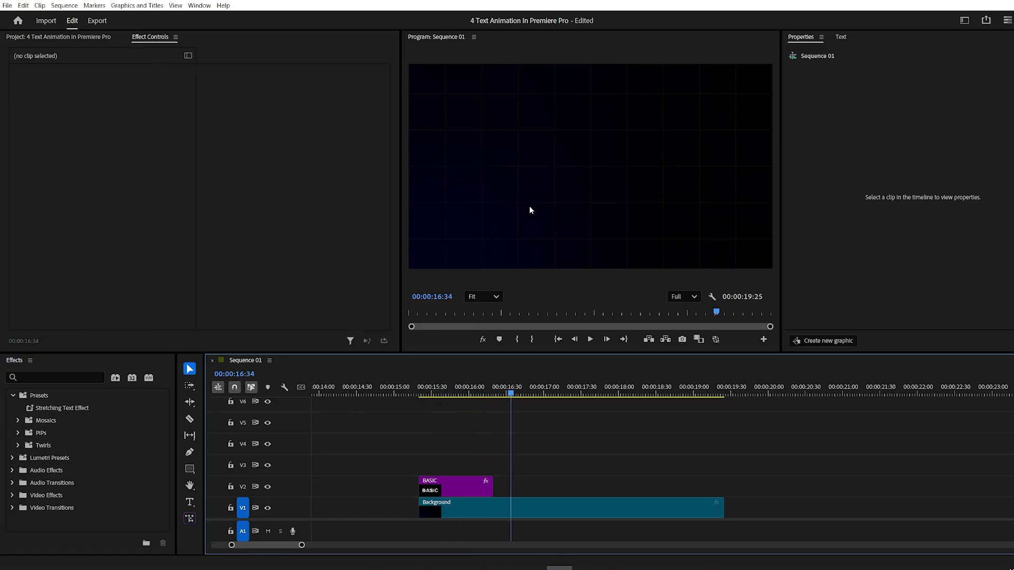
key(t)
click(547, 176)
text(TEXT)
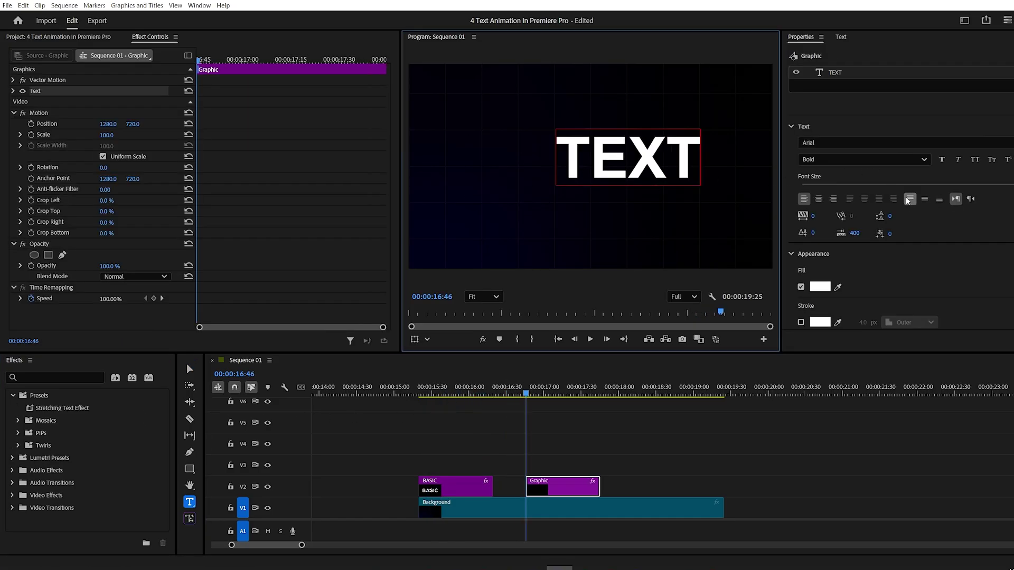
scroll(898, 237, down, 5)
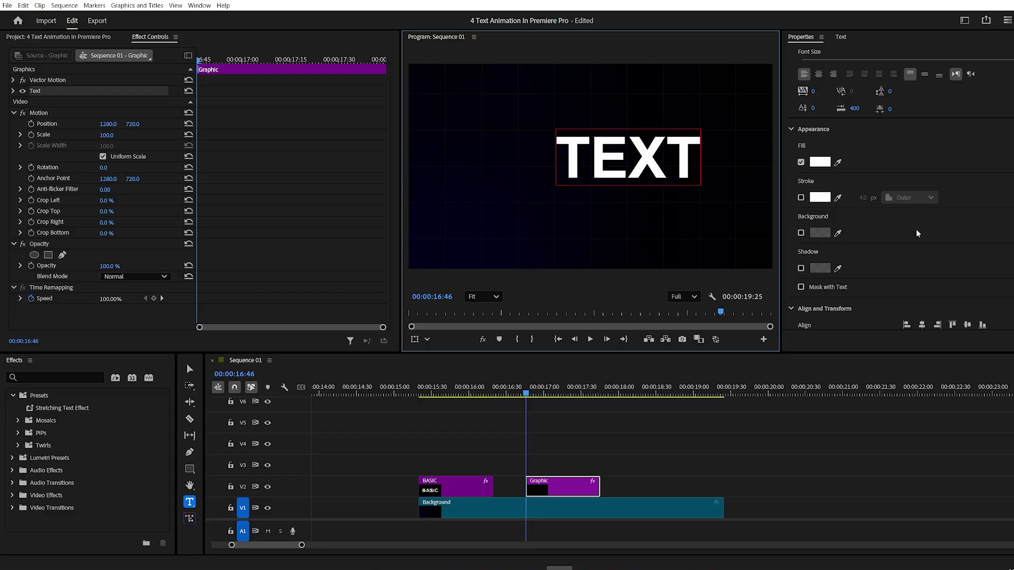
click(922, 273)
click(967, 273)
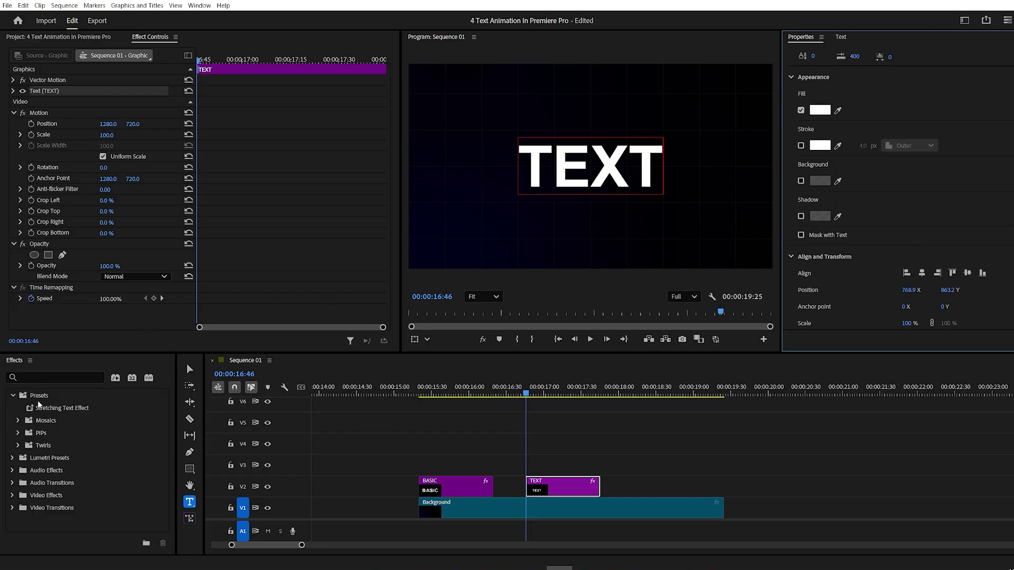
drag(38, 406, 558, 490)
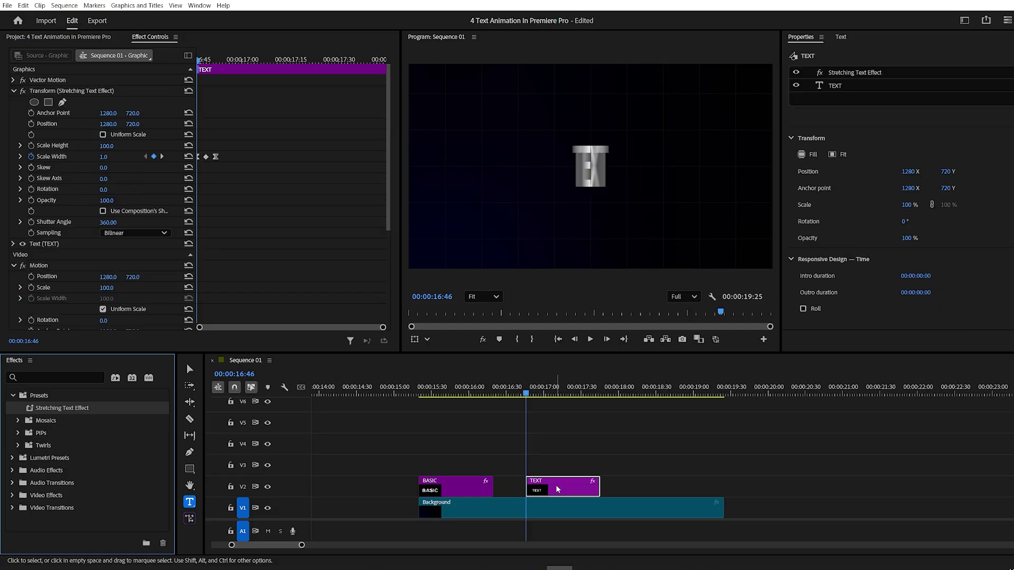
drag(527, 394, 541, 396)
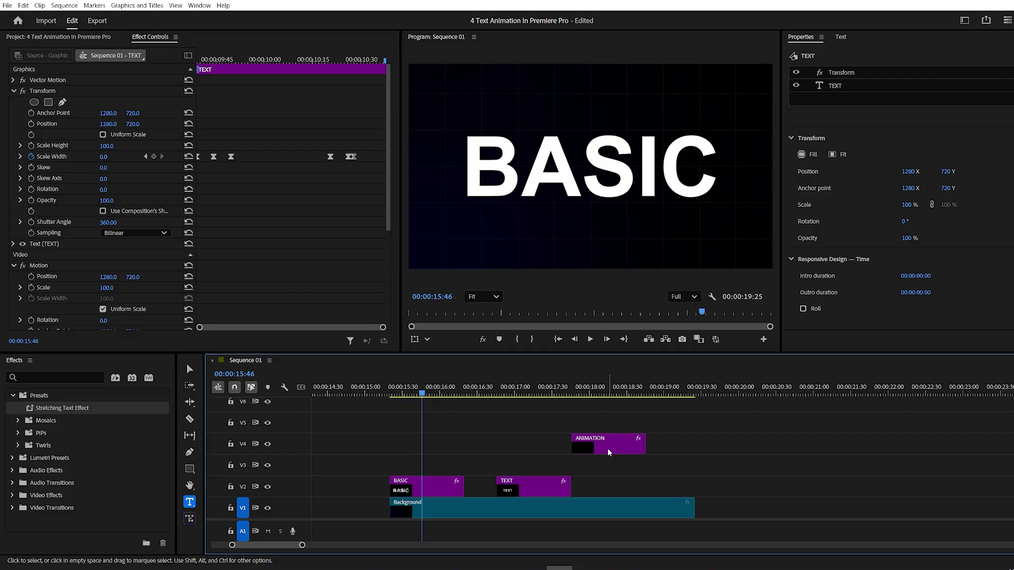
Select the BASIC clip and step through its opening animation
click(608, 452)
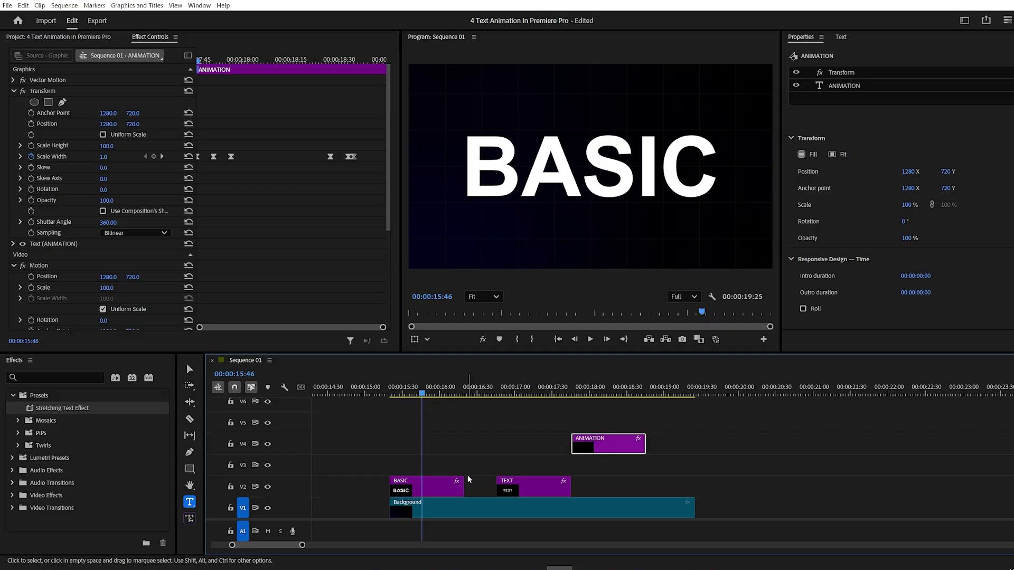
click(458, 485)
drag(279, 63, 215, 74)
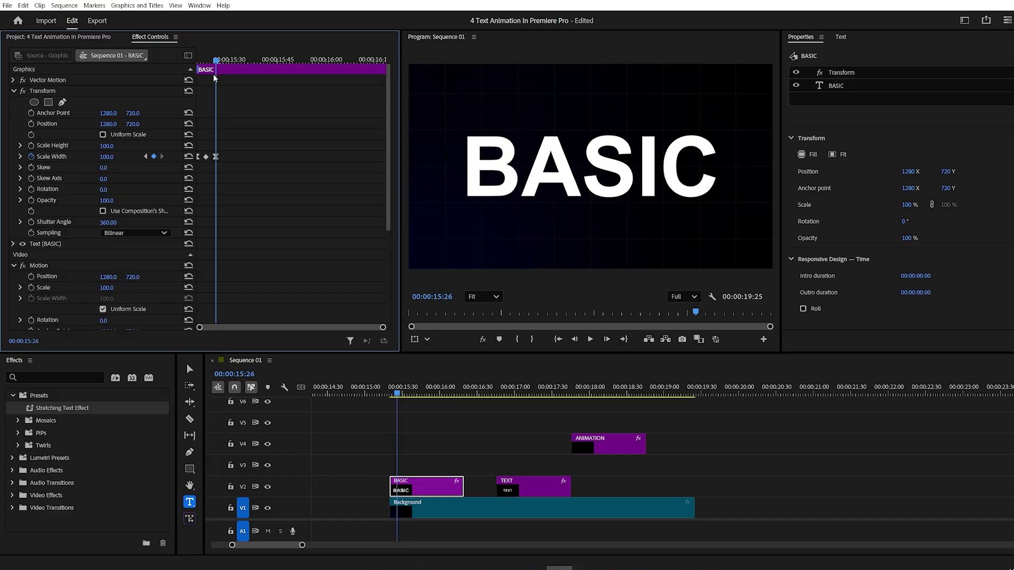
key(Right)
key(Right)
key(Right)
key(Right)
key(Right)
key(Right)
key(Right)
key(Right)
key(Right)
key(Right)
key(Right)
key(Right)
key(Right)
key(Right)
key(Right)
key(Right)
key(Right)
key(Right)
key(Right)
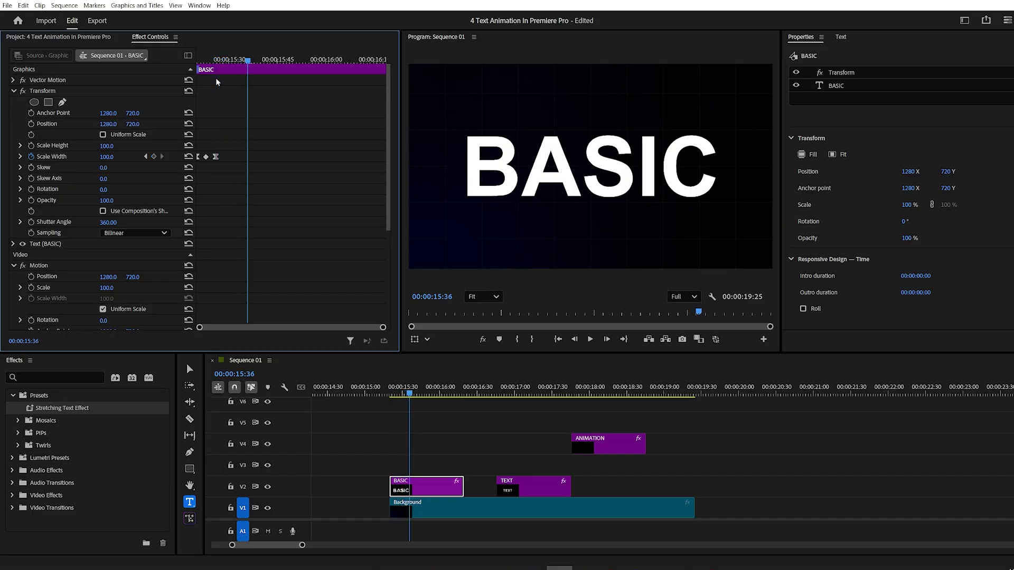
key(Right)
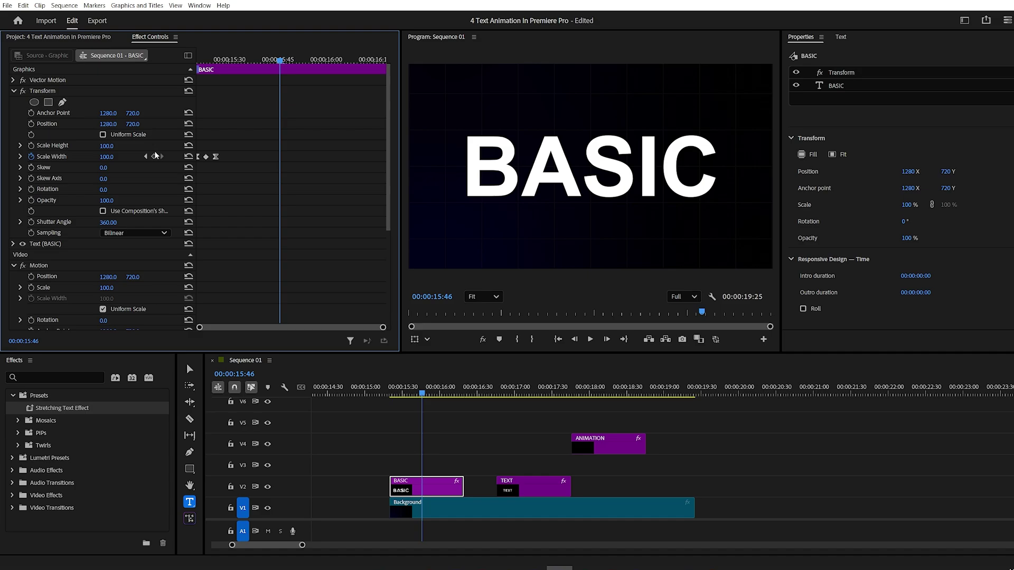
Keyframe Scale Width at 100, then 1 a few frames later, then 0 one frame after
click(154, 157)
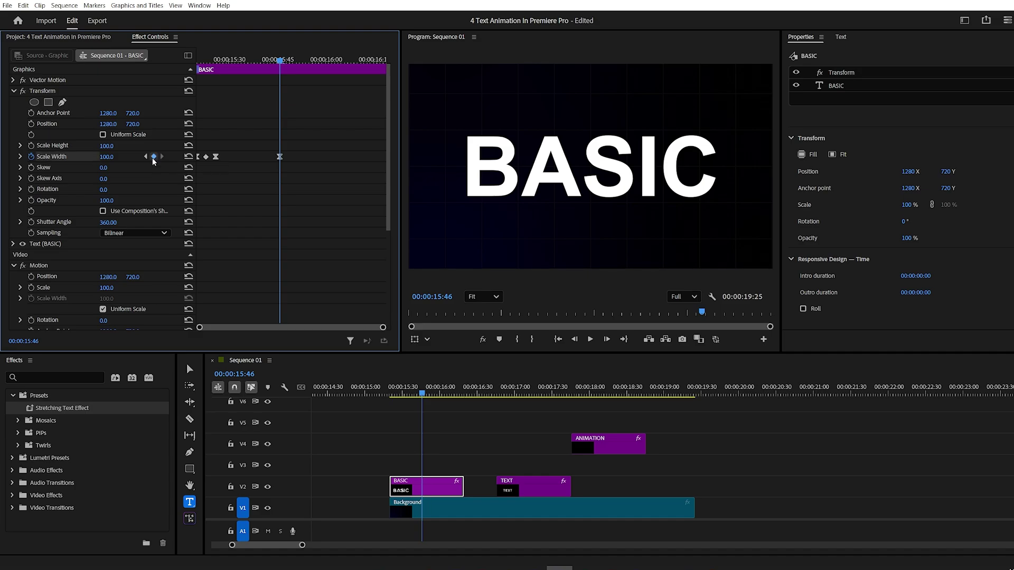
key(Right)
key(Right)
key(Right)
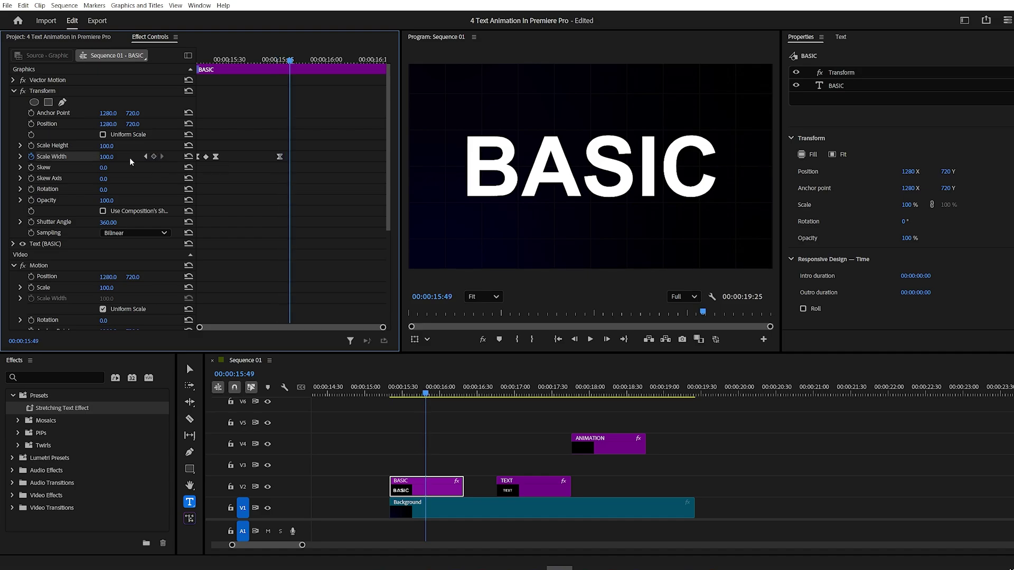
click(108, 157)
text(1)
key(Return)
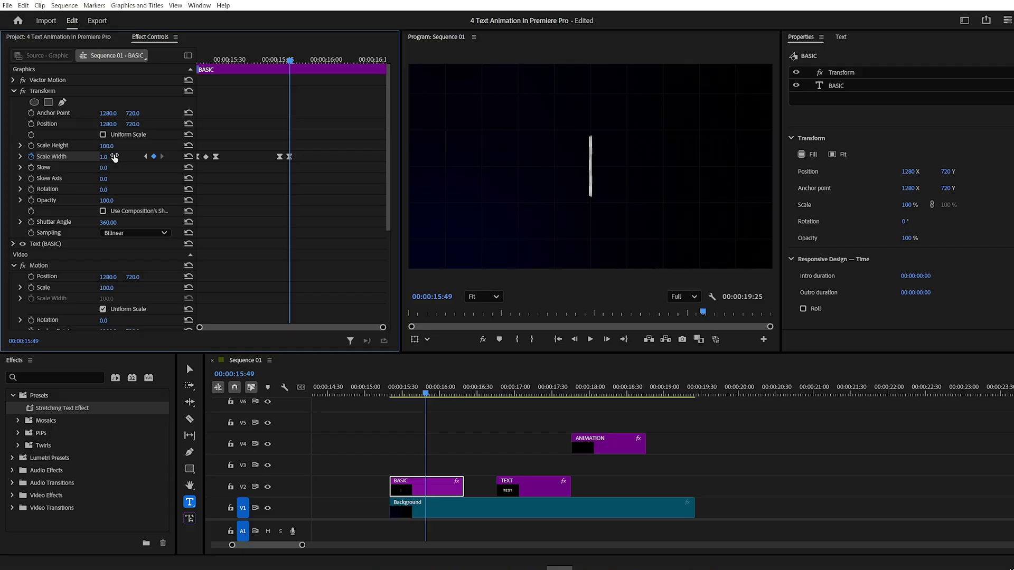
key(Right)
click(106, 157)
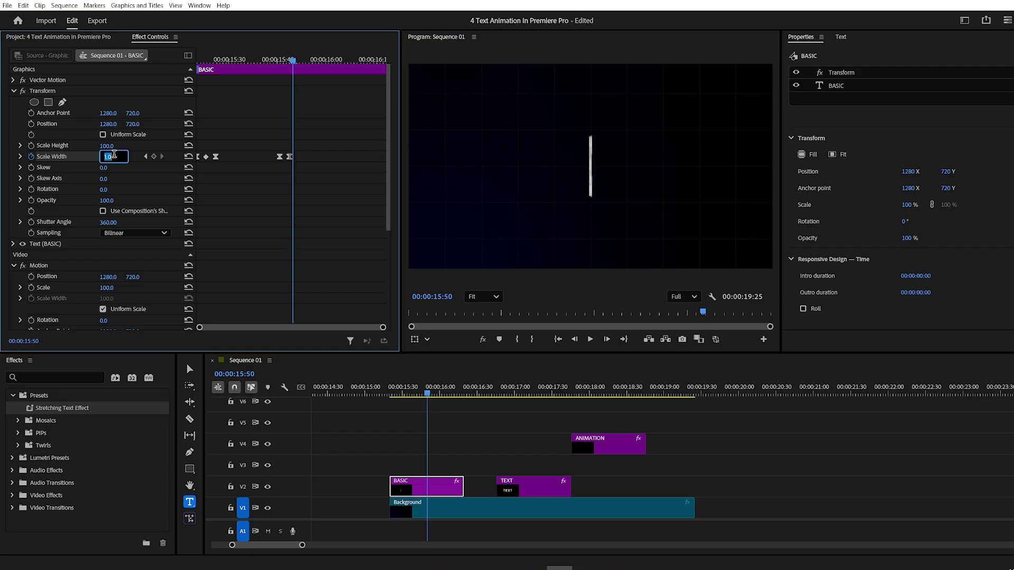
key(Return)
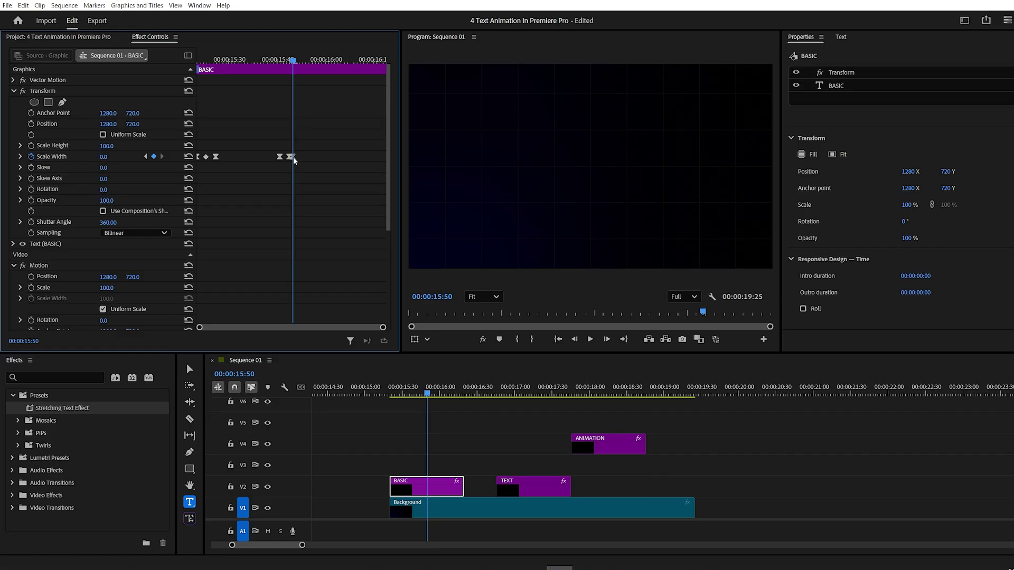
Move the TEXT clip up to V3 and slide ANIMATION on V4 to start at 00:00:16:20
drag(528, 488, 460, 469)
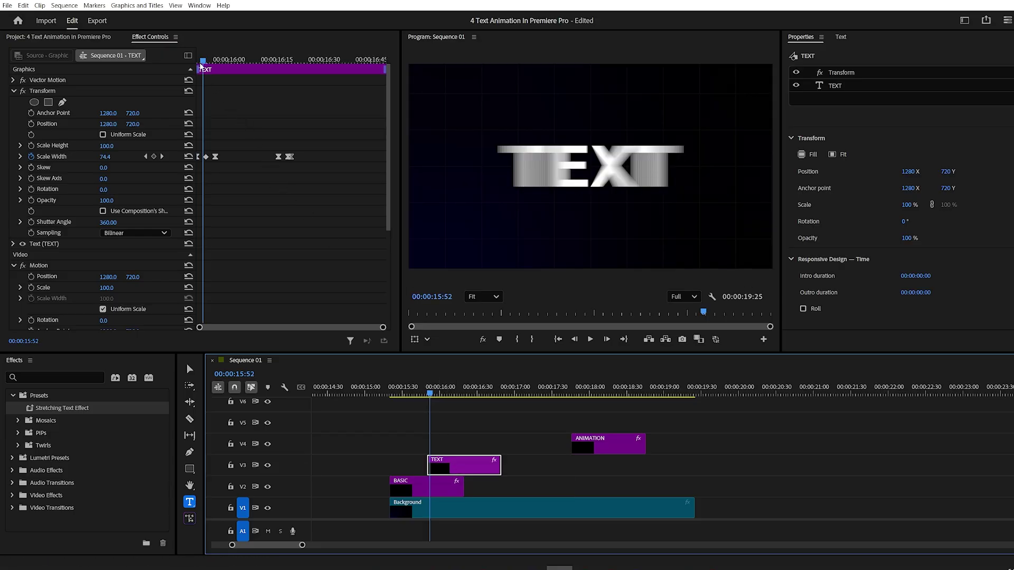
drag(201, 65, 291, 83)
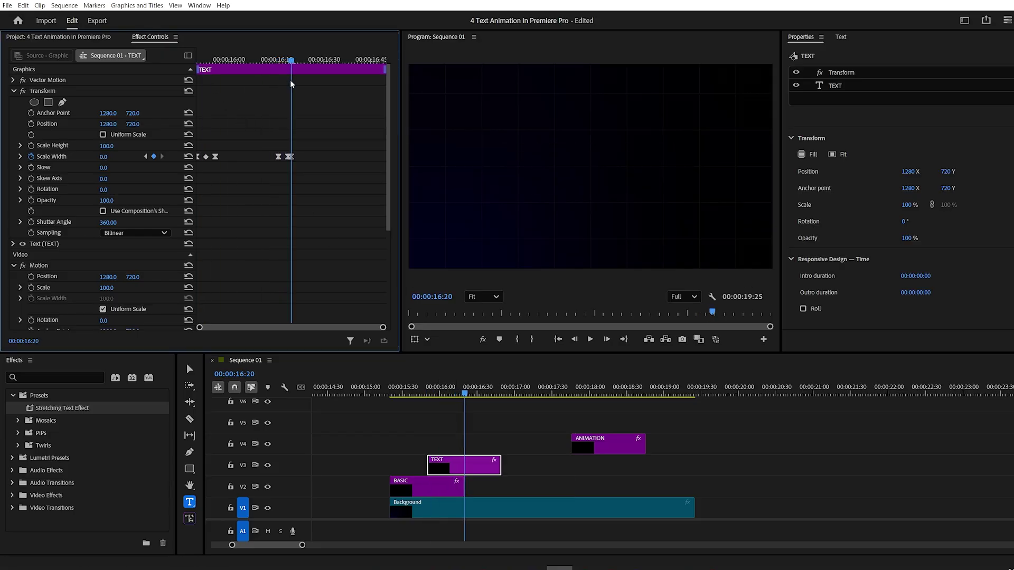
drag(592, 446, 487, 447)
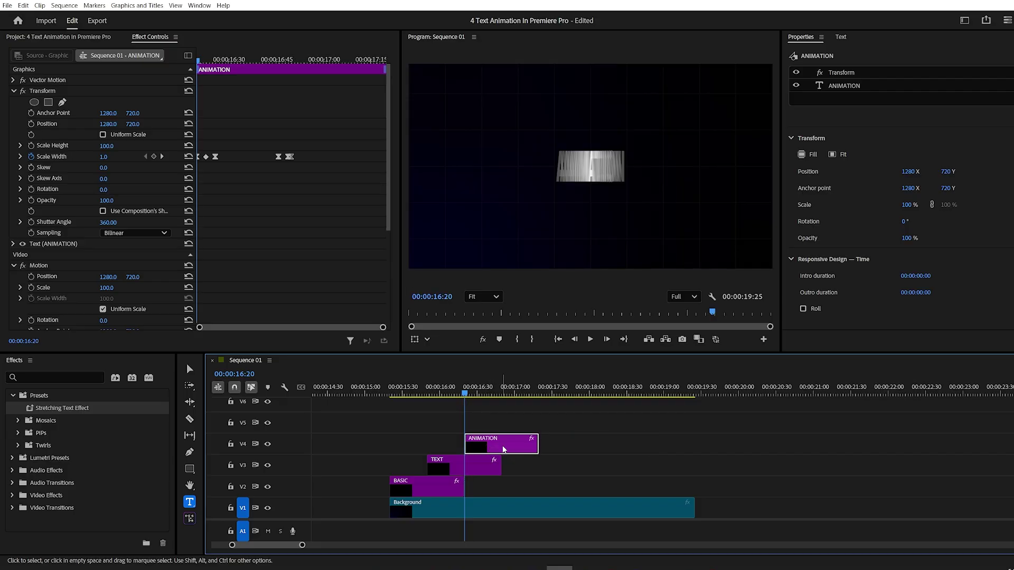